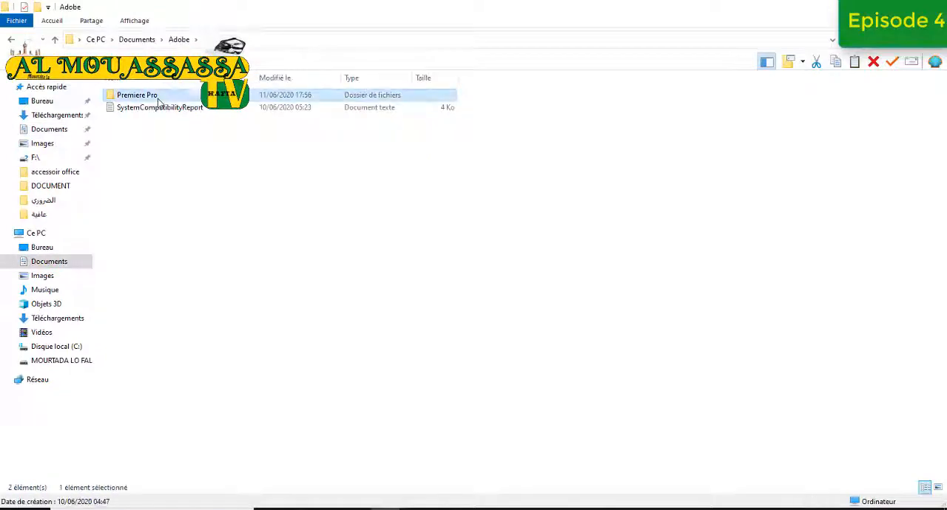
Open the al qurane project from the Premiere Pro 6.0 folder and delete the clip on track Vidéo 2
double_click(157, 98)
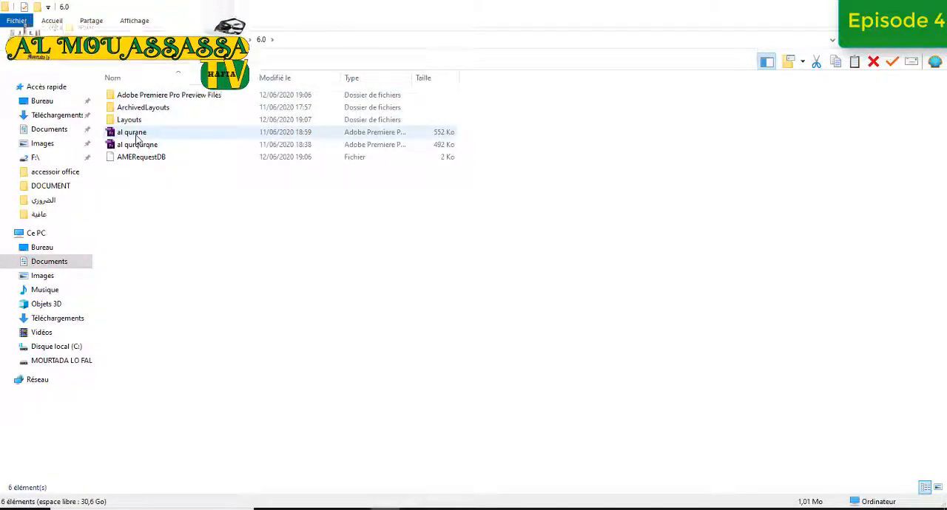
double_click(133, 133)
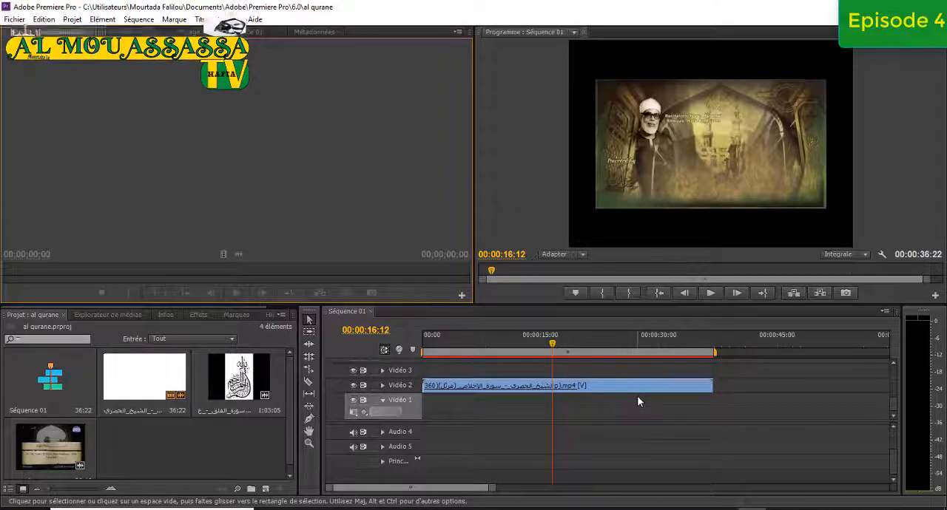
left_click(605, 384)
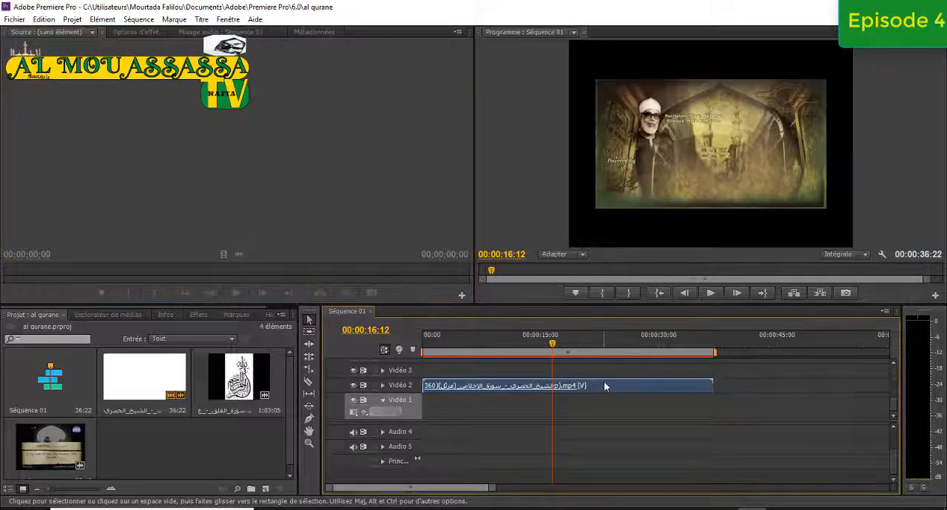
key("Delete")
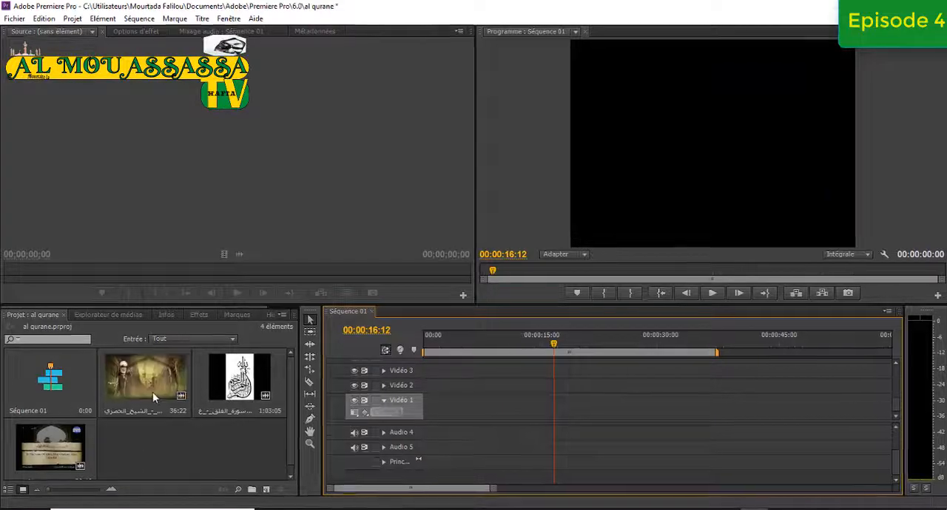
Load the 36:22 recitation clip into the source monitor, play it from the start to 00:00:03:15 and mark the In point there
double_click(153, 395)
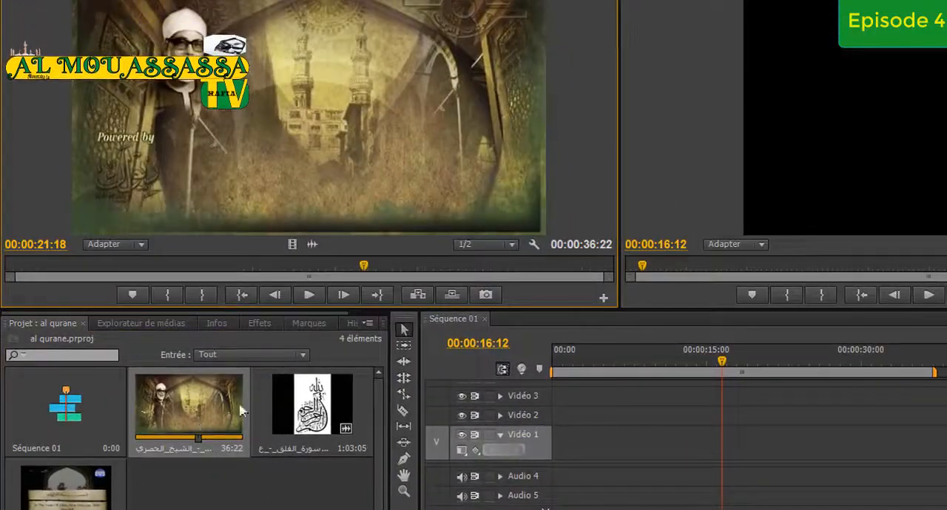
left_click(309, 295)
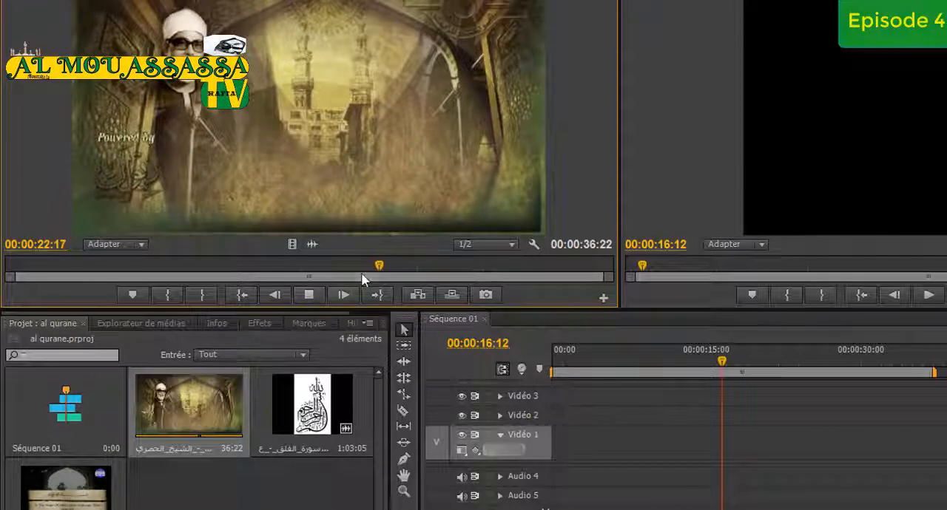
left_click(5, 269)
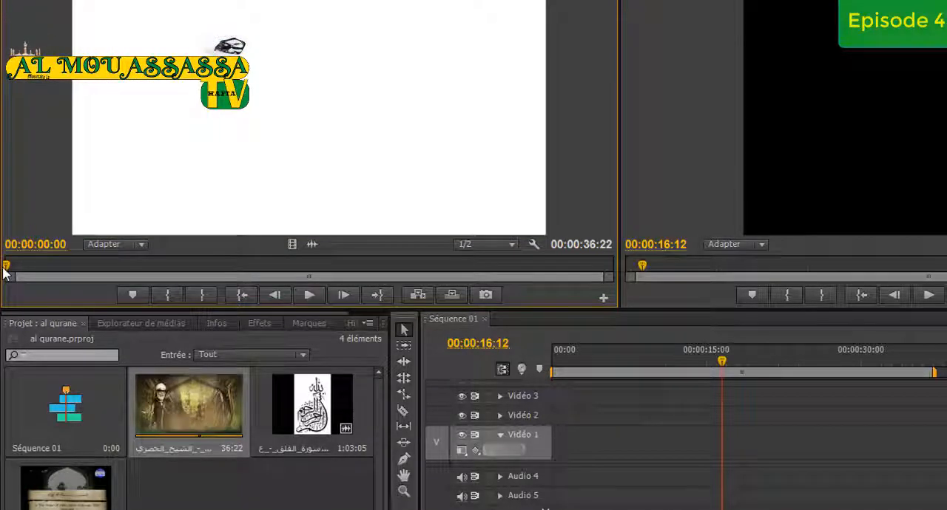
left_click(309, 295)
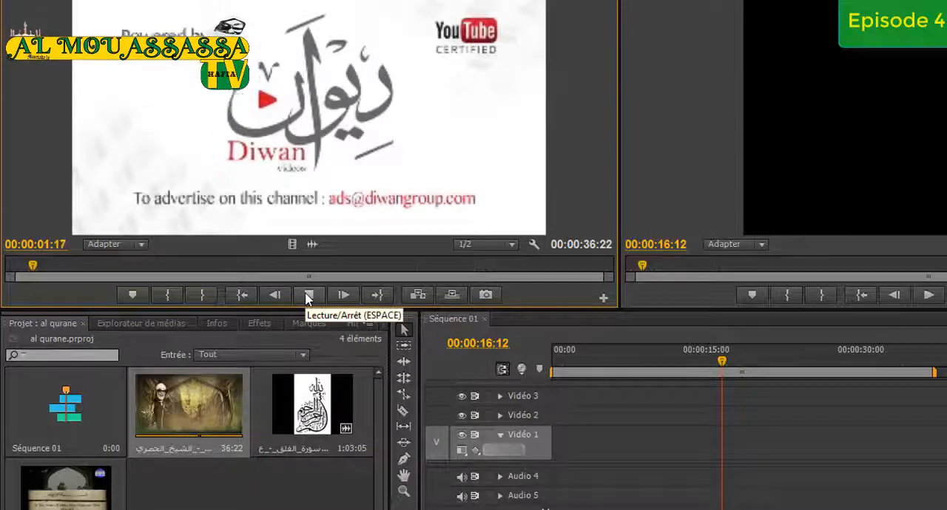
left_click(310, 296)
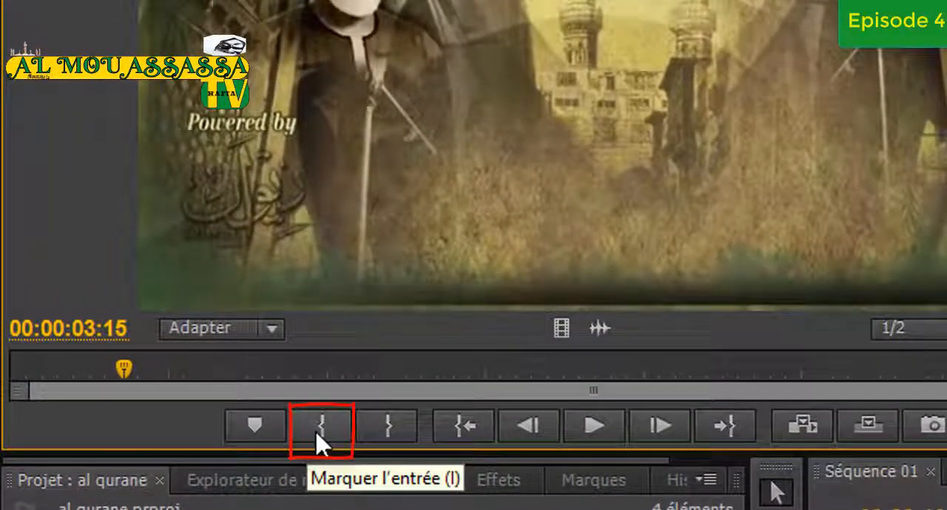
left_click(318, 436)
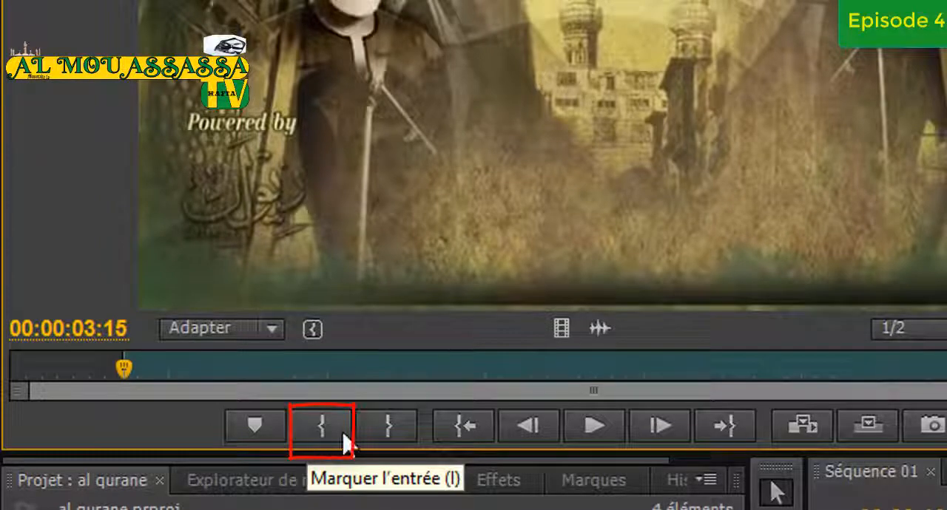
Play the source clip on to 00:00:07:07, mark the Out point there and slide the marked range slightly later in the clip
left_click(596, 434)
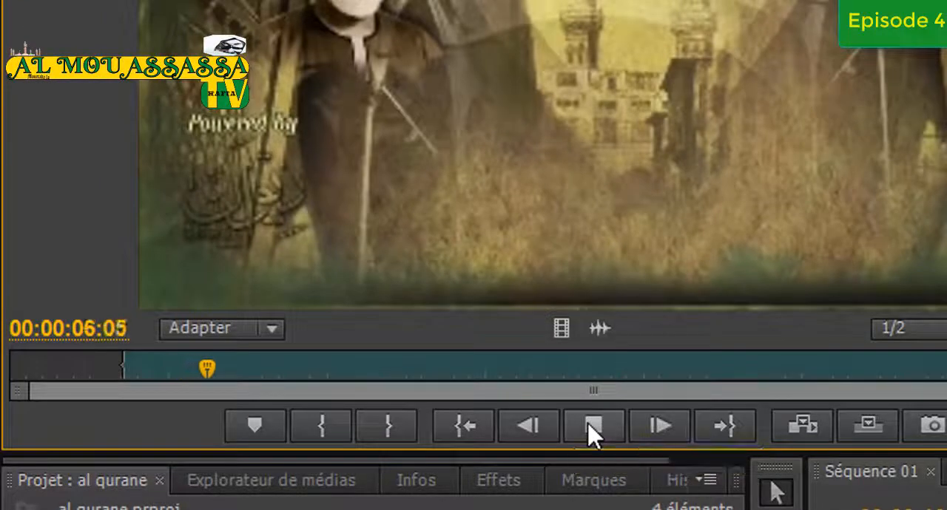
left_click(594, 435)
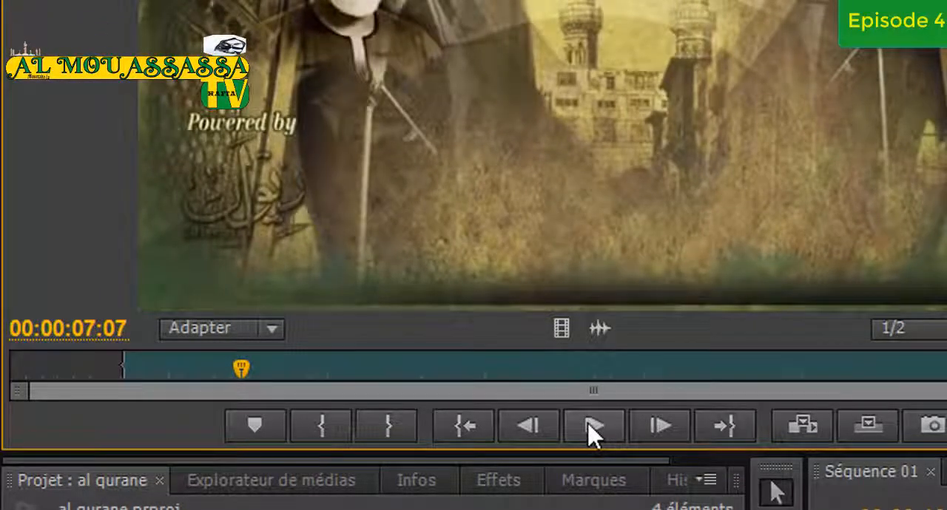
left_click(403, 435)
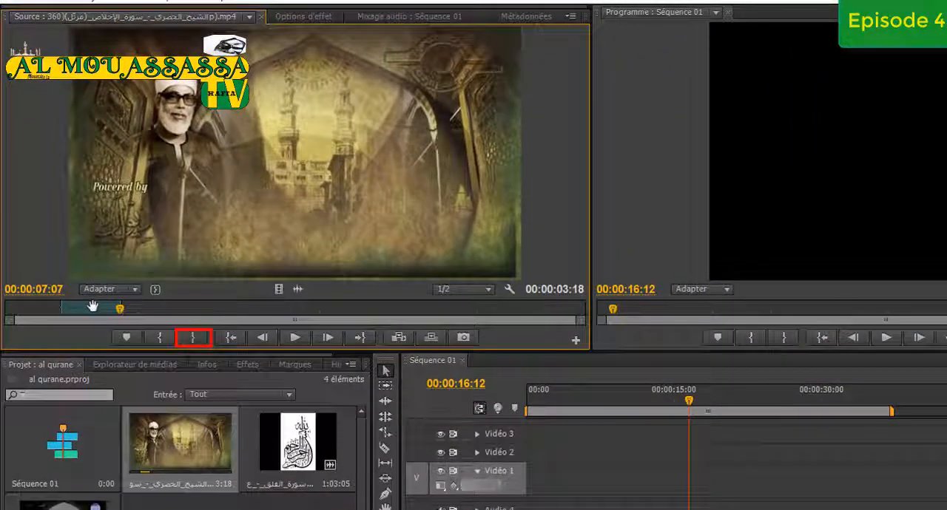
left_click_drag(93, 306, 115, 307)
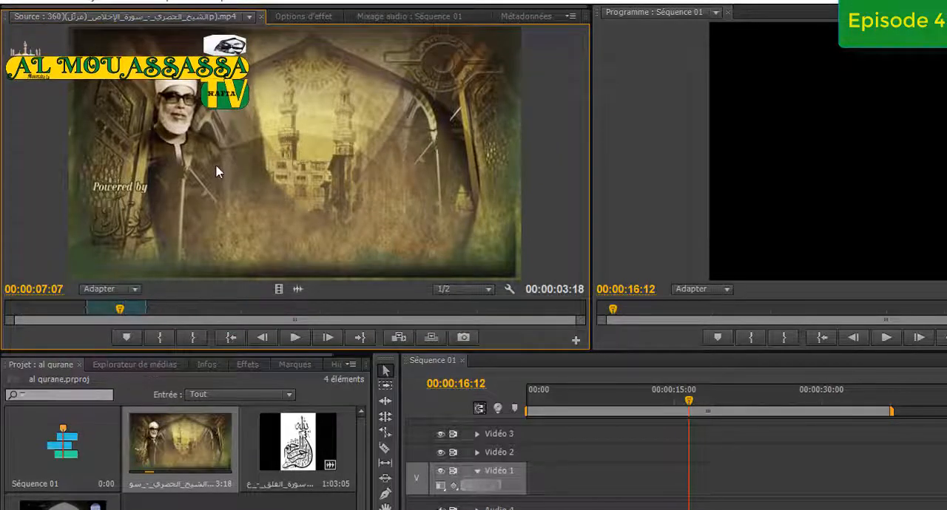
Place the marked excerpt at the start of track Vidéo 1, keeping the existing sequence settings, and move the sequence playhead to 00:00:01:22
left_click_drag(216, 171, 530, 485)
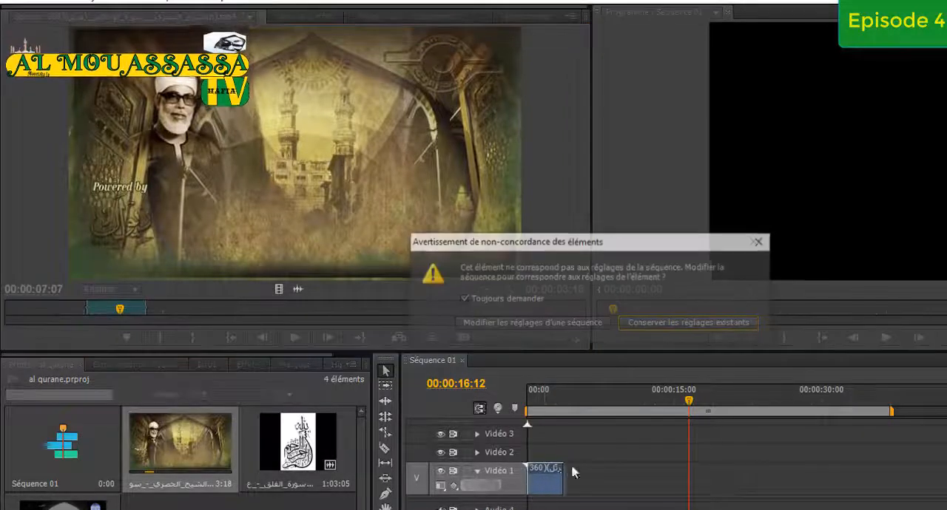
left_click(640, 327)
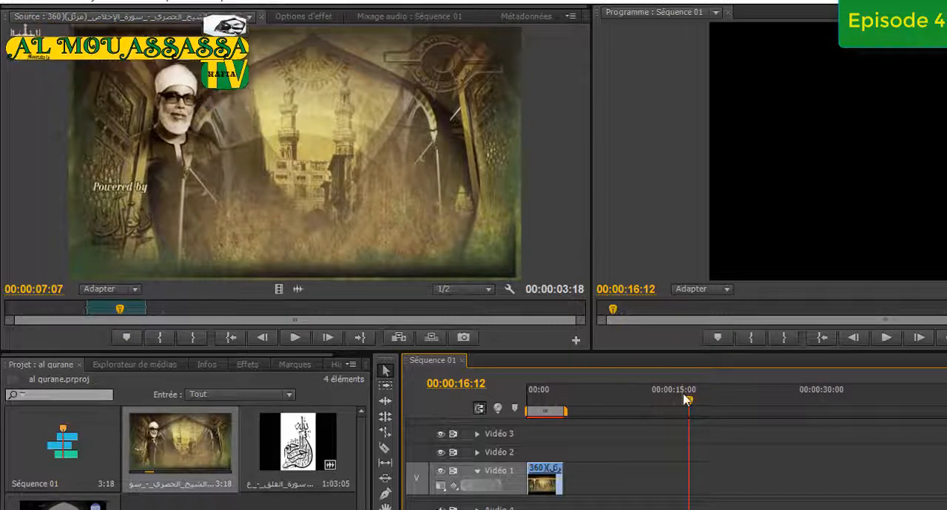
left_click_drag(689, 404, 545, 405)
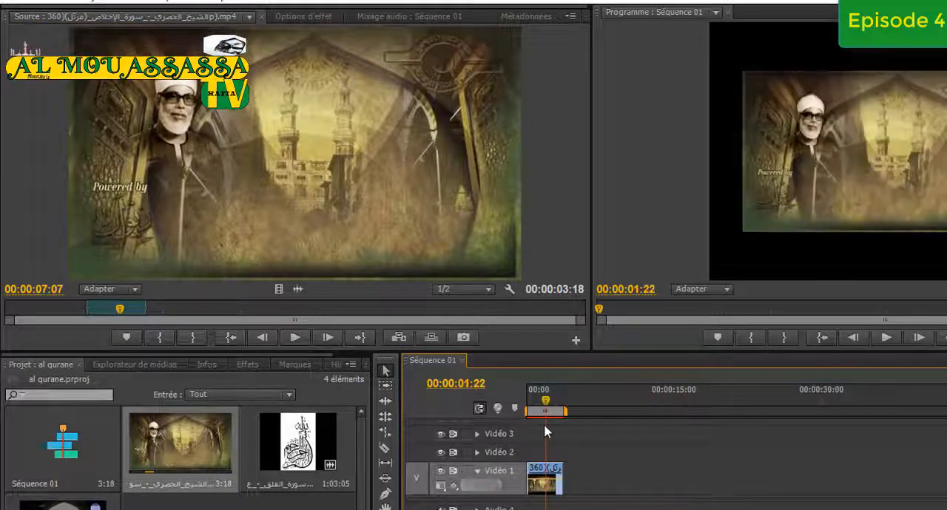
Unlink the placed clip's video from its audio and move the video part later on track Vidéo 1
right_click(544, 486)
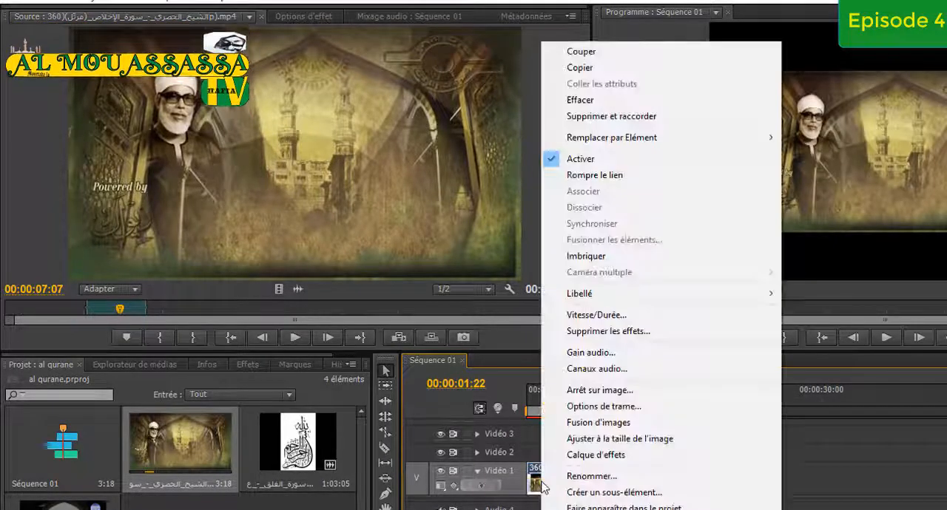
left_click(584, 175)
left_click_drag(552, 497, 580, 477)
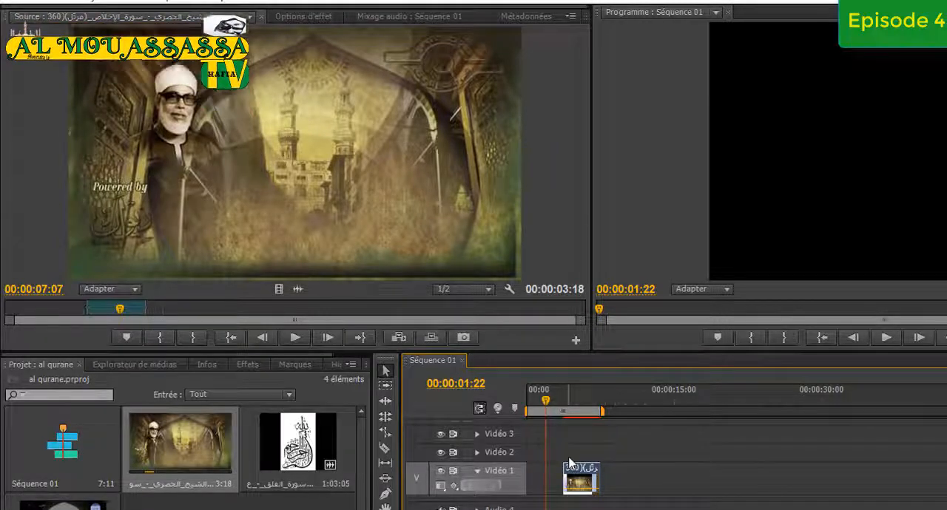
Undo the video move, the unlinking and the placement of the excerpt in the sequence
key("ctrl+z")
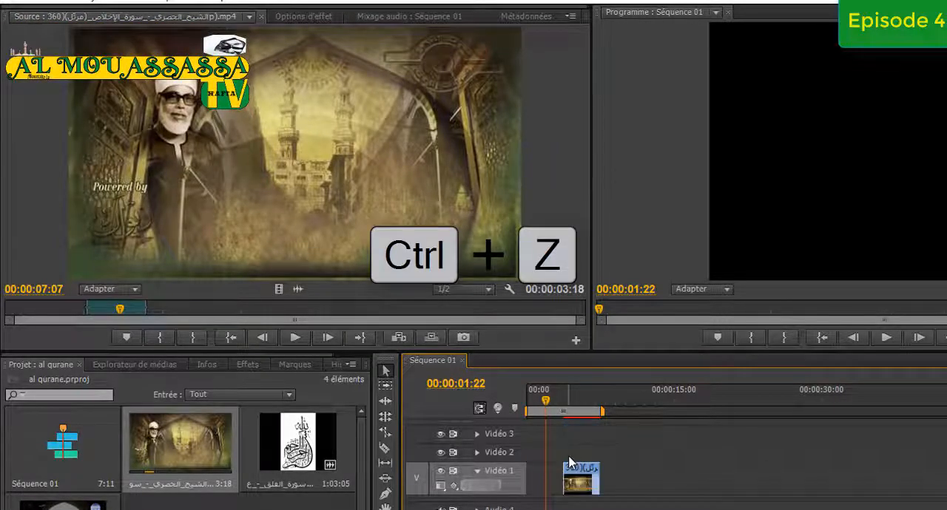
key("ctrl+z")
key("ctrl+z")
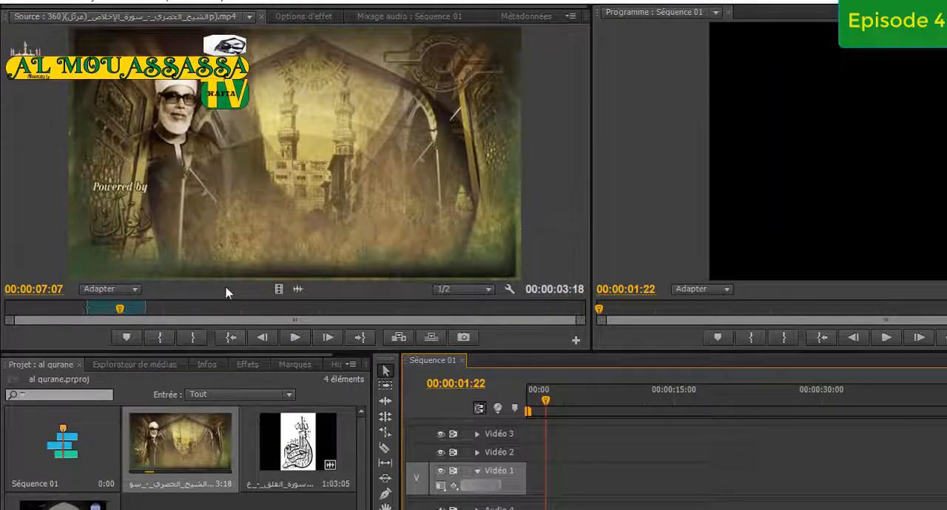
Place only the excerpt's video at the start of Vidéo 1, keeping the existing sequence settings, and only its audio at the start of Audio 4
left_click_drag(282, 289, 554, 477)
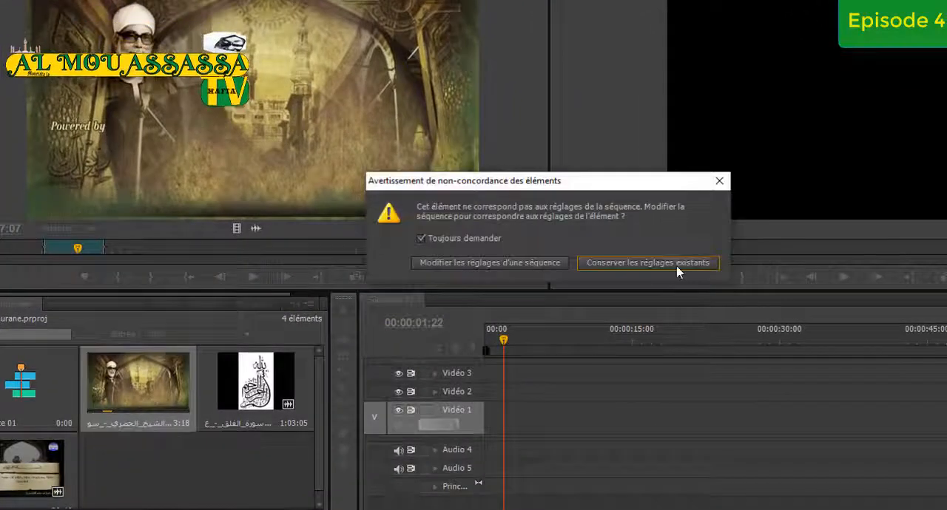
left_click(676, 267)
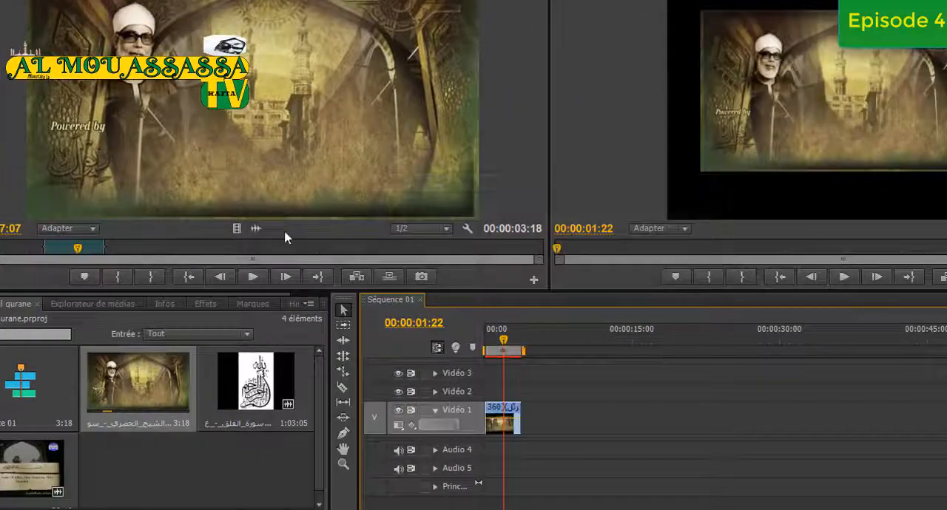
left_click_drag(256, 229, 490, 450)
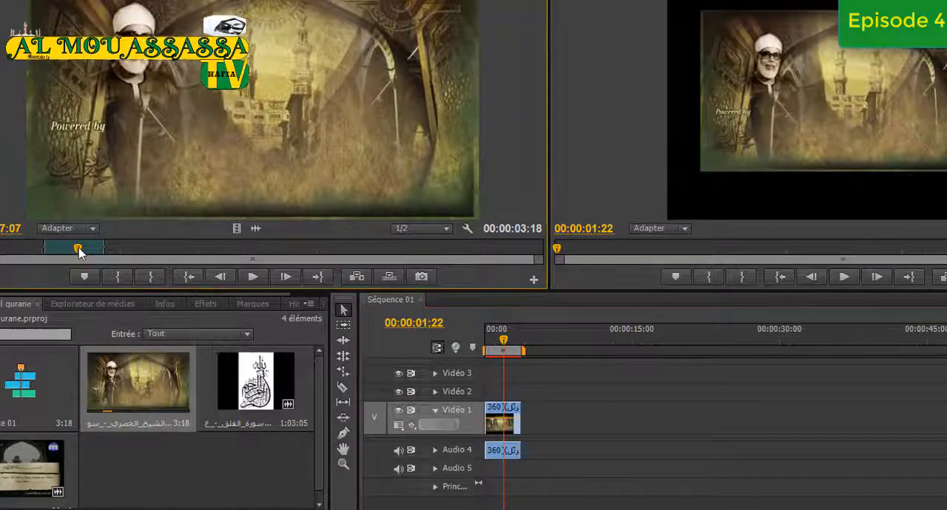
Scrub the source playhead through the marked range from its In point to its Out point
left_click_drag(79, 253, 54, 254)
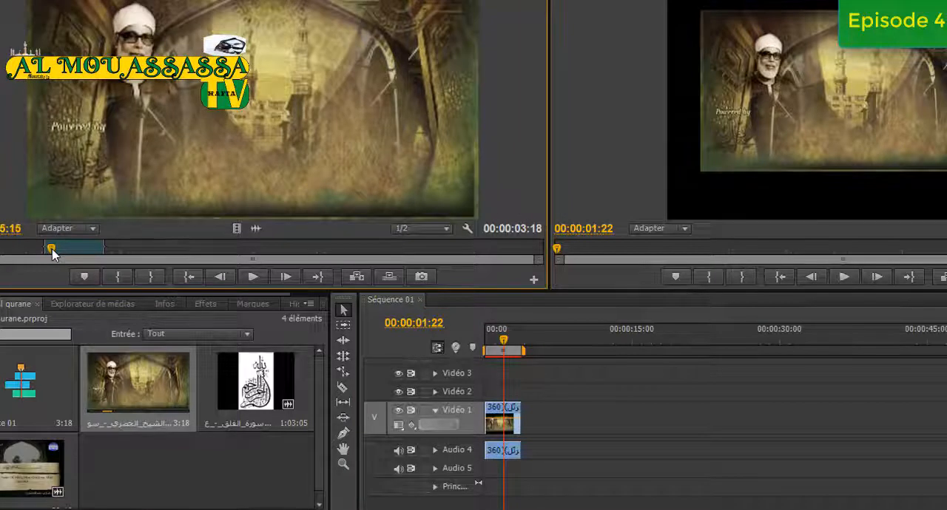
left_click_drag(51, 253, 48, 255)
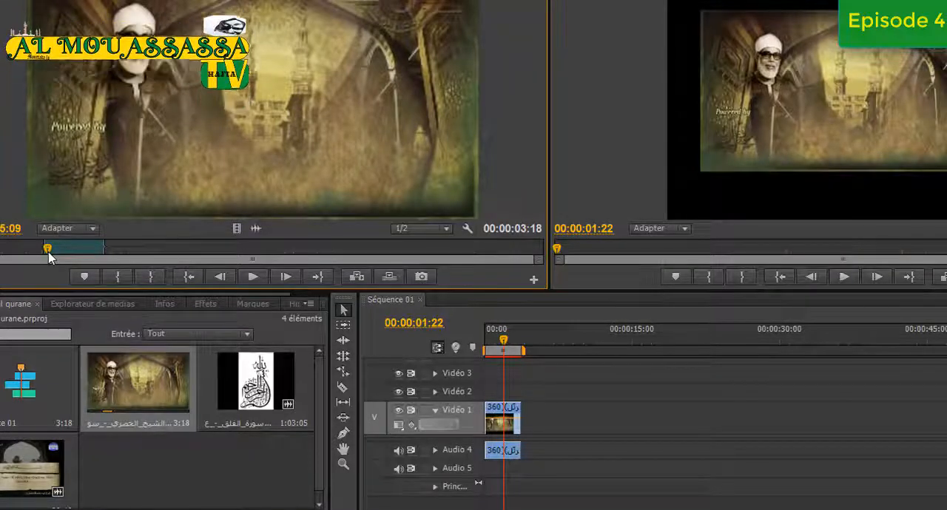
left_click_drag(48, 256, 104, 258)
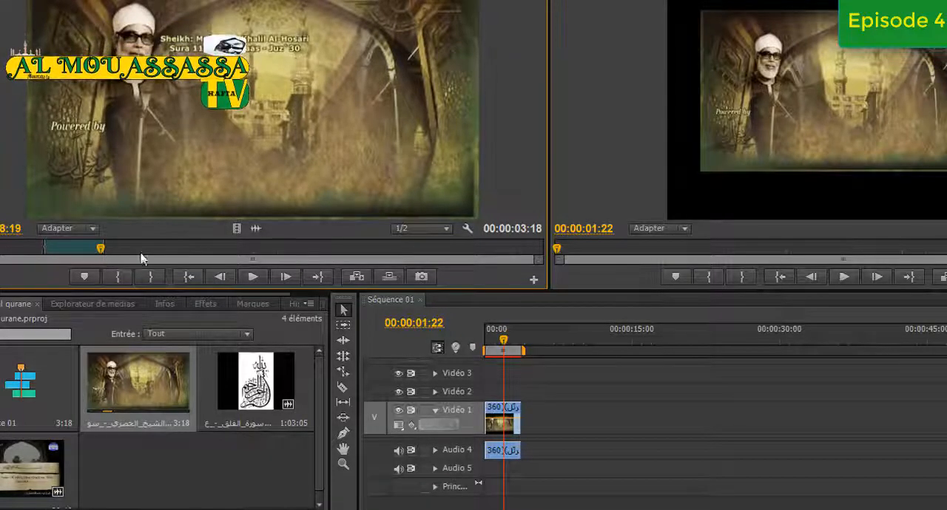
Load the 1:03:05 clip into the source monitor and mark its In point where the page of verses is first fully displayed
left_click(260, 394)
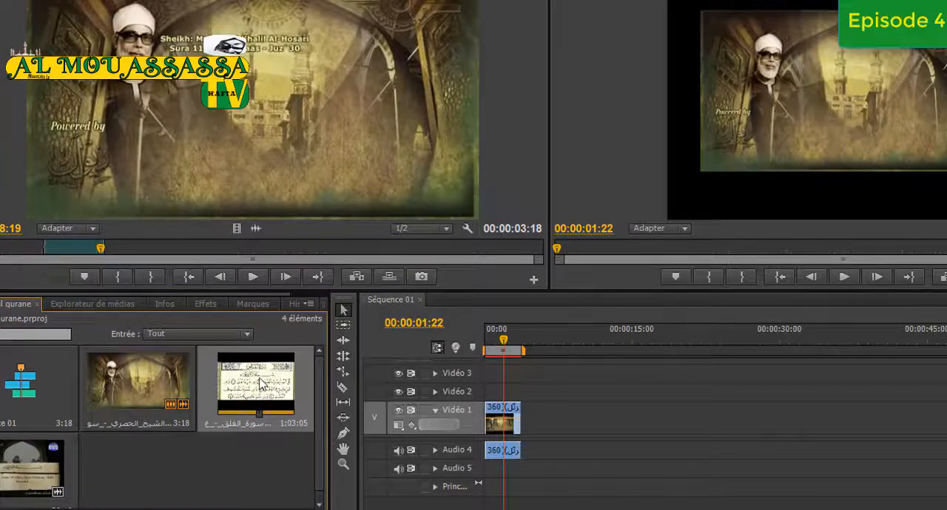
double_click(261, 383)
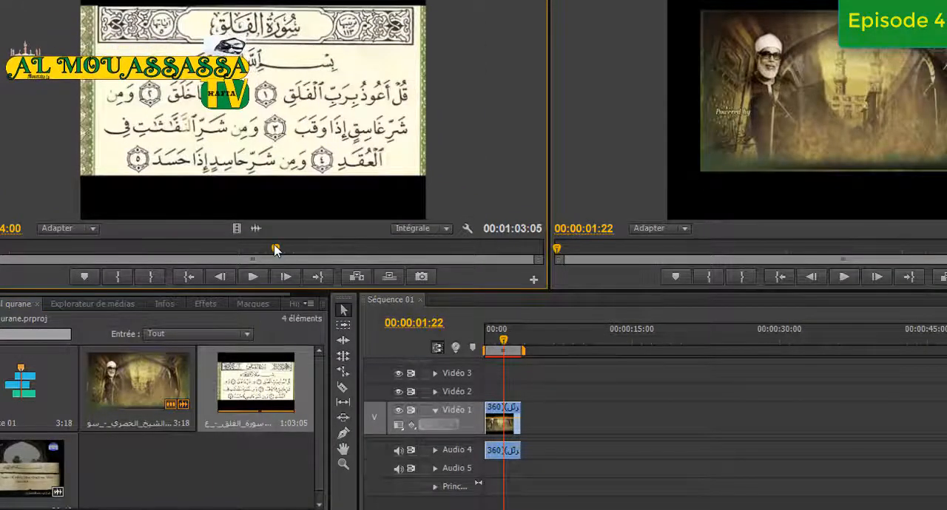
left_click_drag(275, 250, 79, 266)
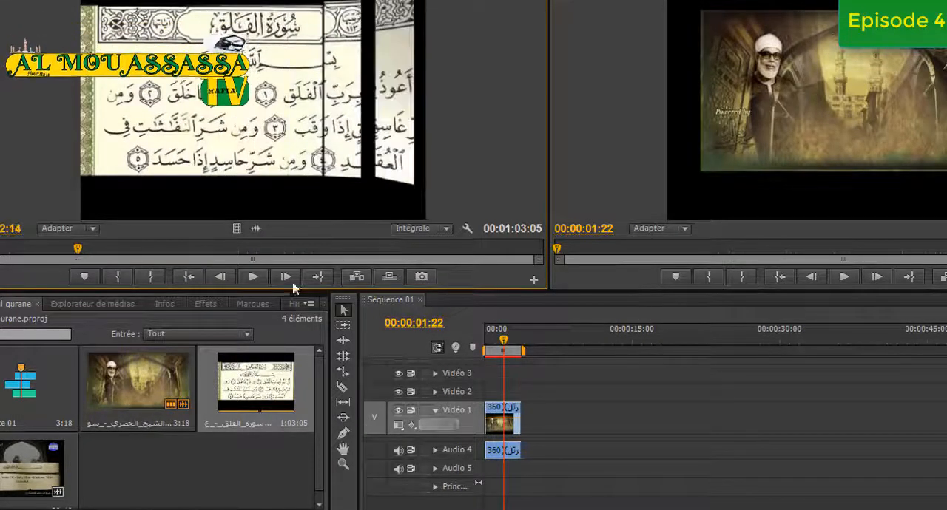
left_click(253, 276)
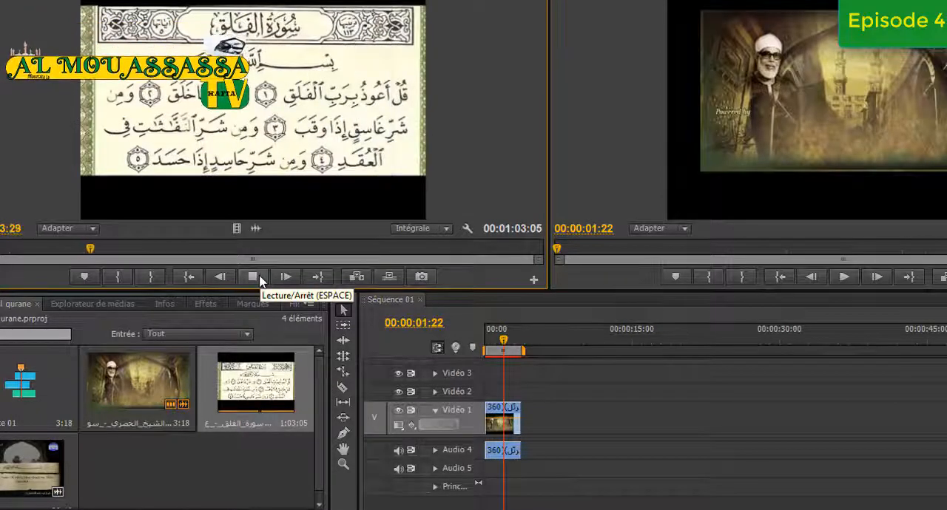
left_click(257, 279)
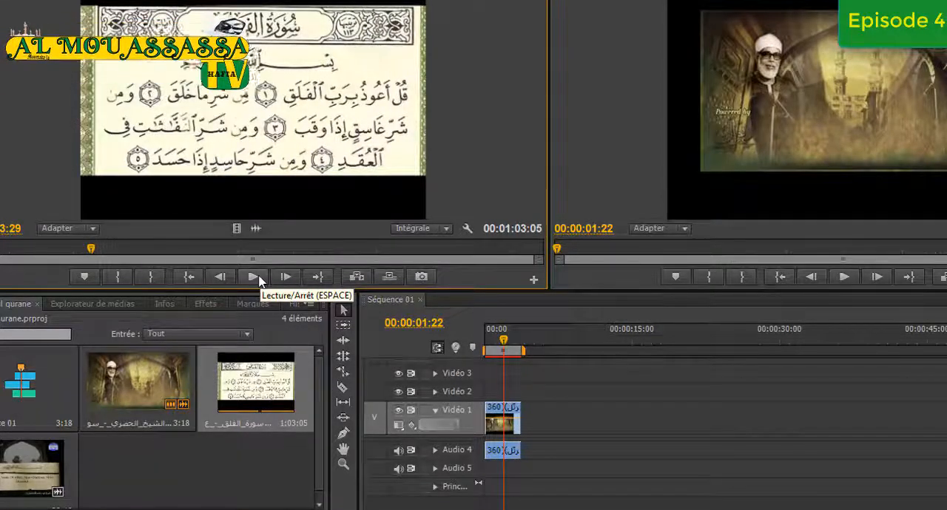
left_click(119, 279)
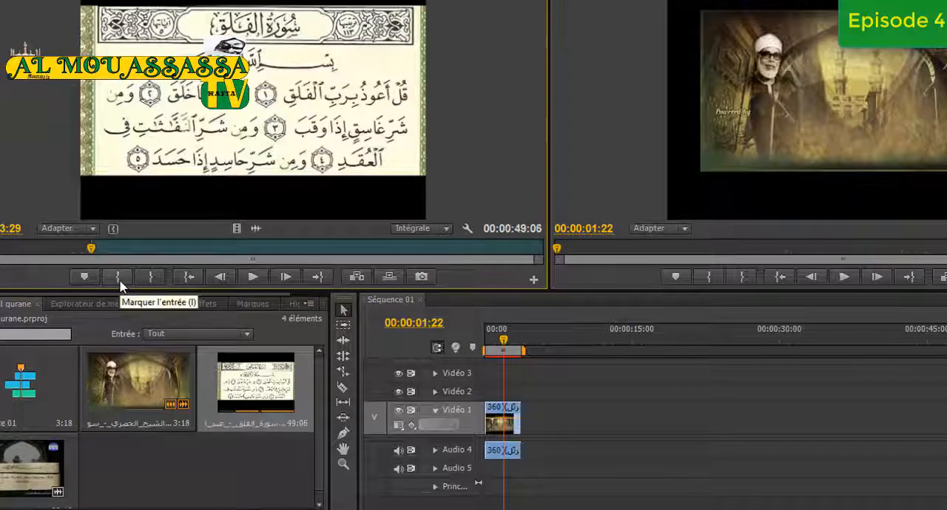
Play the page-of-verses clip on from its In point and mark its Out point for a 4:10 excerpt
left_click(256, 278)
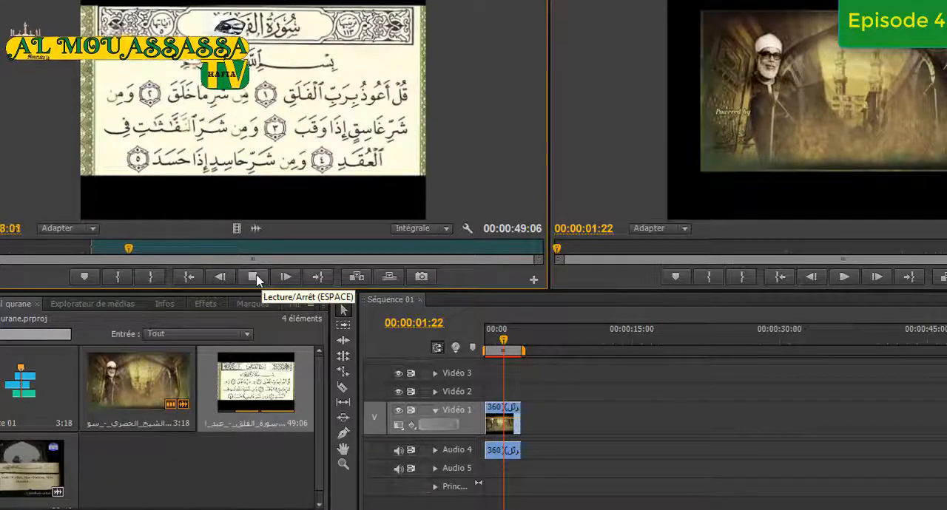
left_click(255, 278)
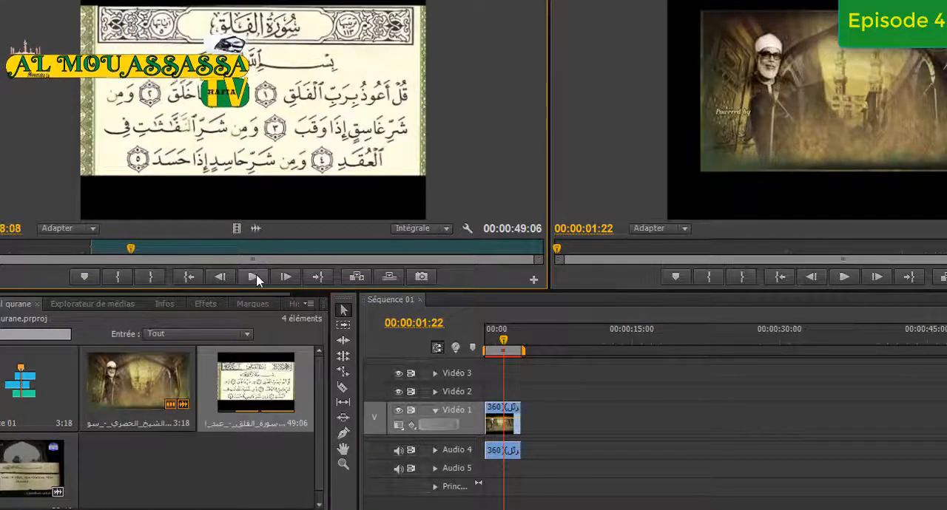
left_click(151, 278)
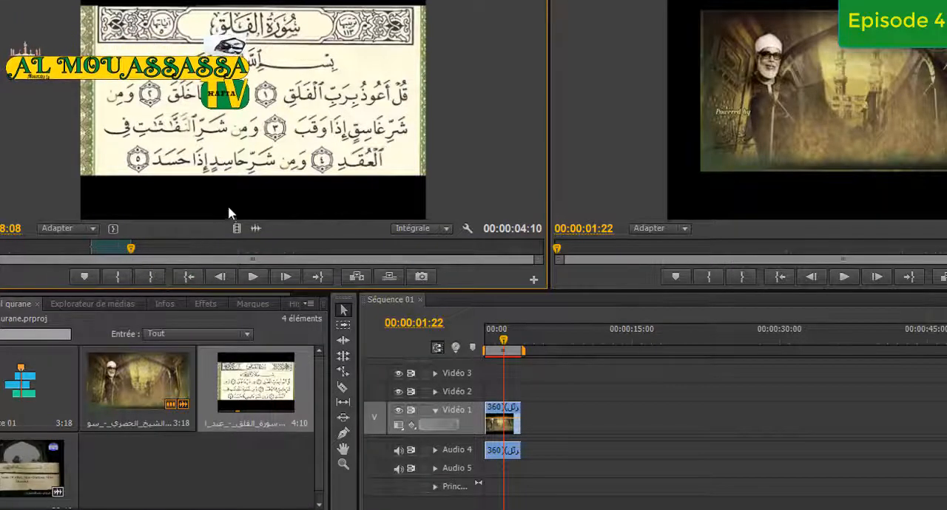
Place only the excerpt's video right after the first clip on Vidéo 1, and only its audio right after the first clip on Audio 4
left_click_drag(558, 339, 534, 425)
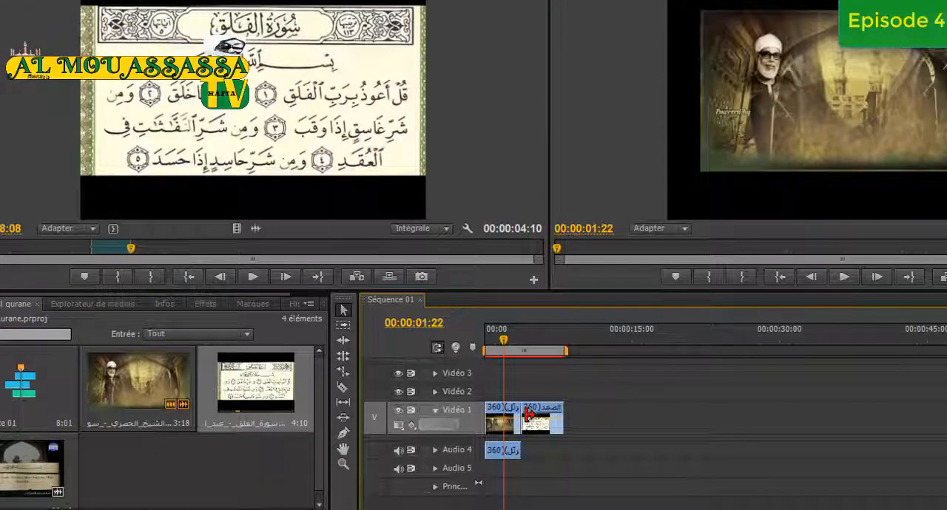
key("Delete")
left_click_drag(234, 229, 542, 414)
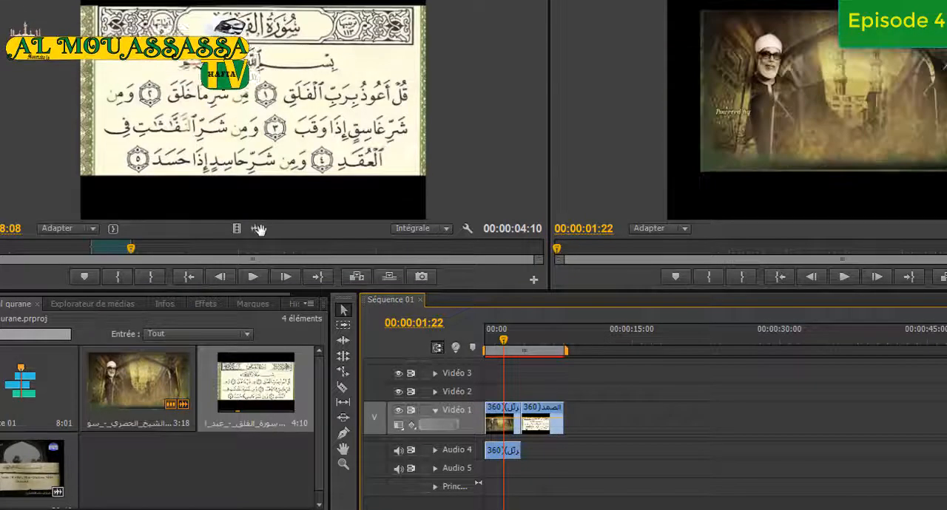
left_click_drag(258, 229, 534, 454)
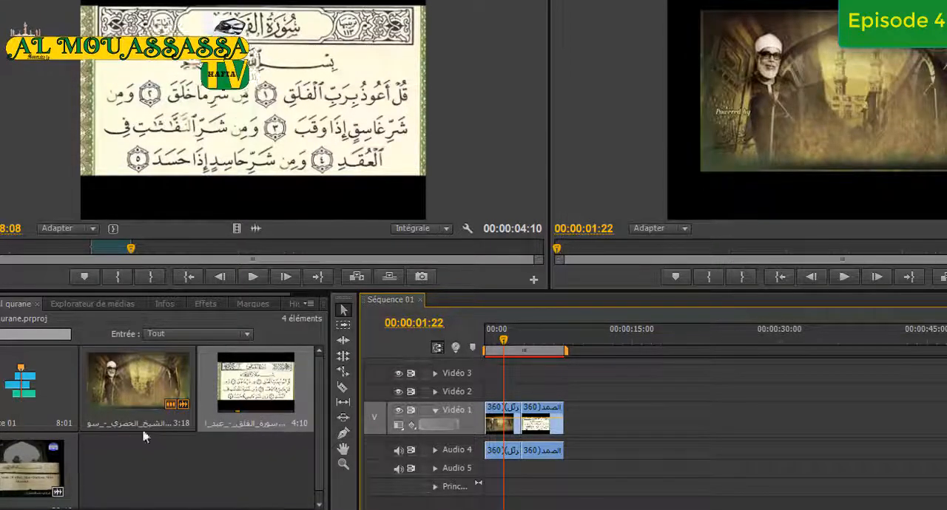
Load the clip with English verse captions into the source monitor and mark an excerpt from "Say: I seek refuge" to the "sneaking whisperer" caption
double_click(50, 472)
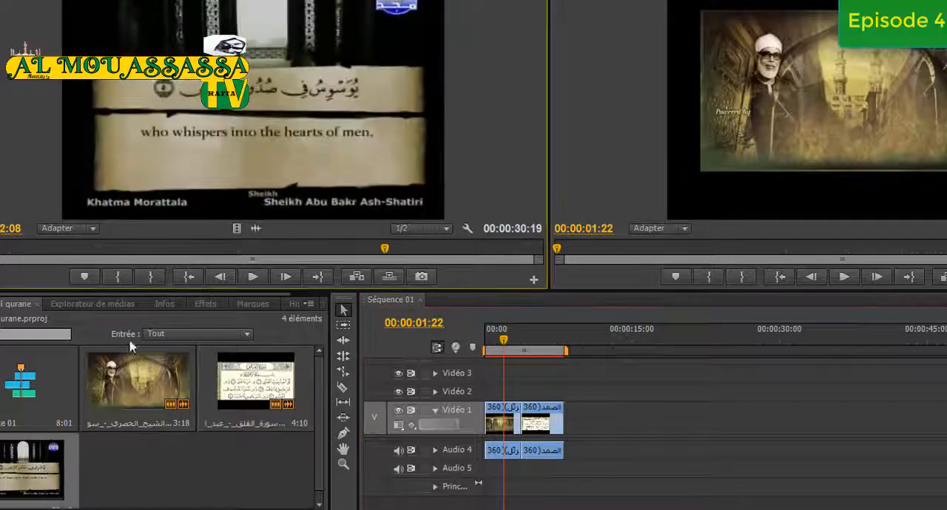
left_click(256, 280)
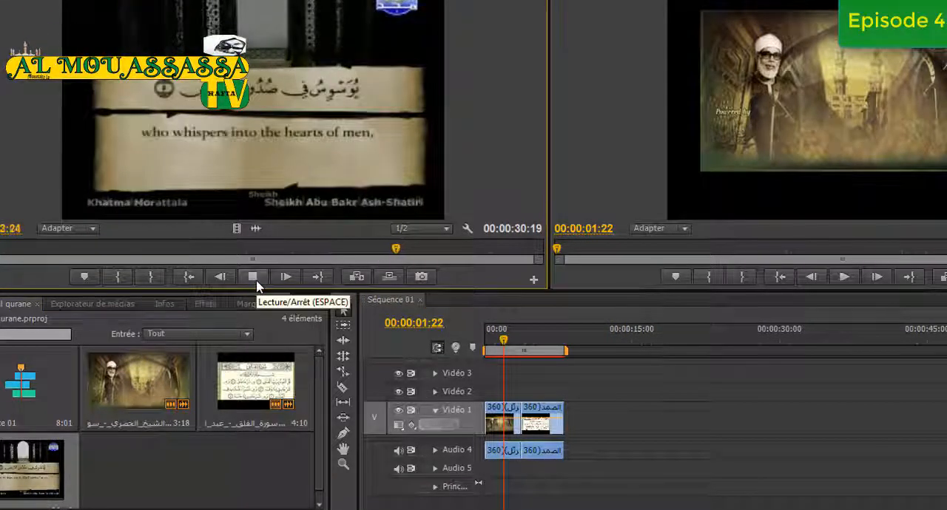
left_click(258, 283)
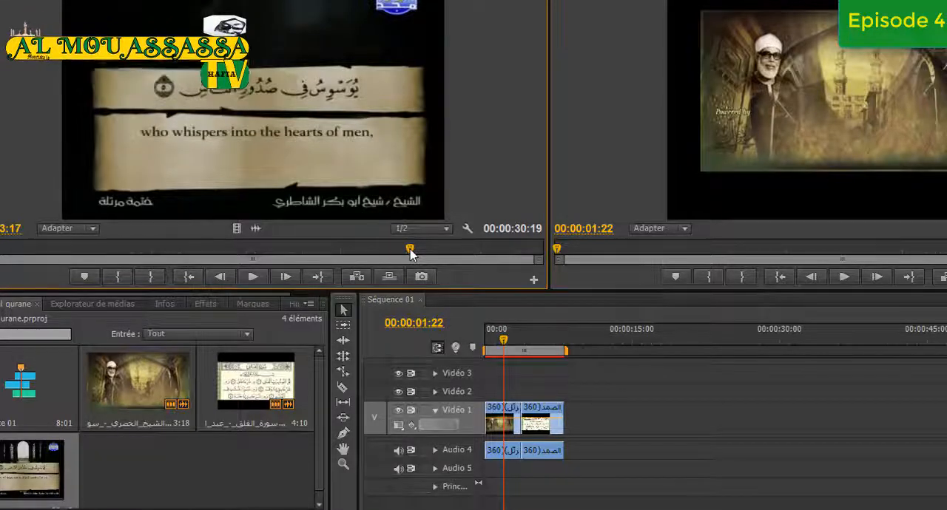
left_click_drag(410, 253, 168, 263)
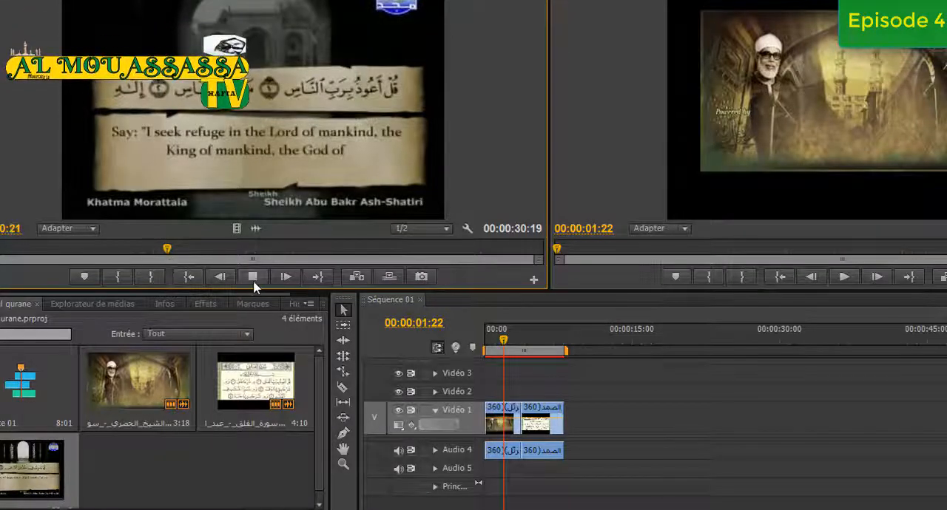
left_click(253, 279)
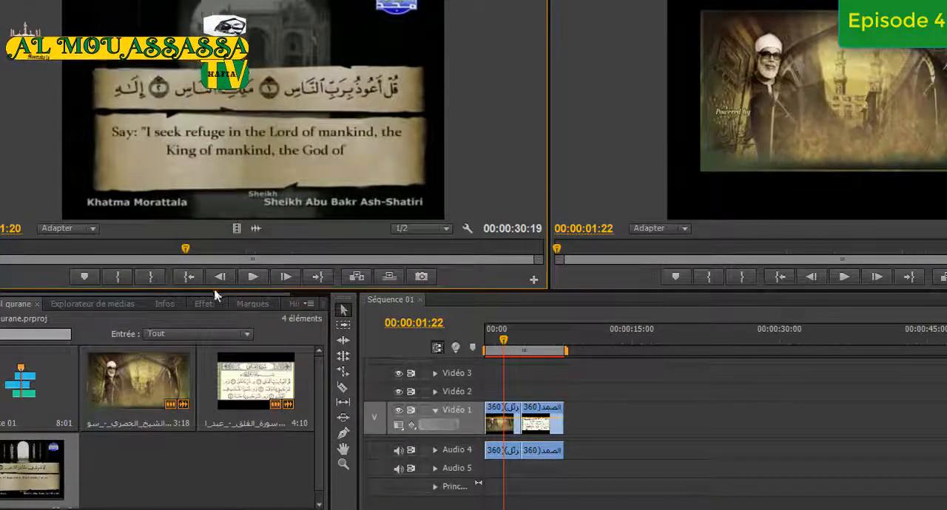
left_click(115, 278)
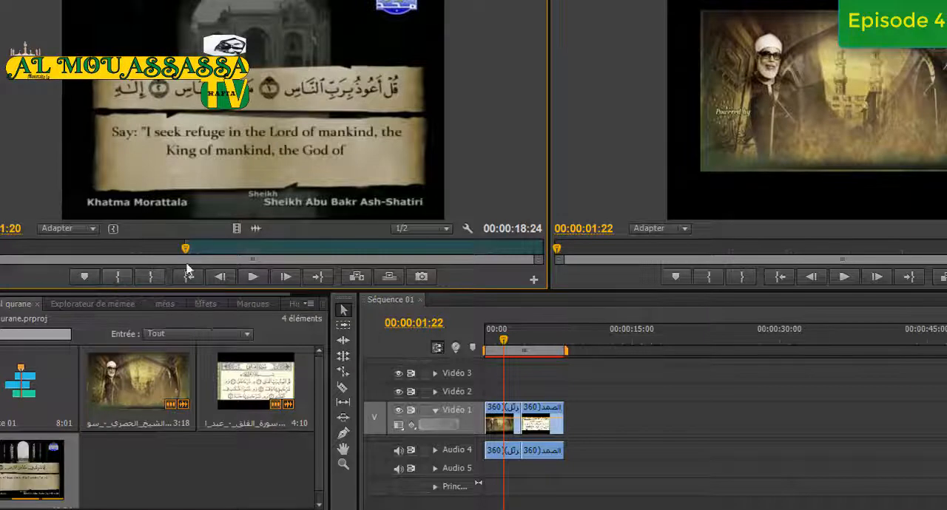
left_click(253, 280)
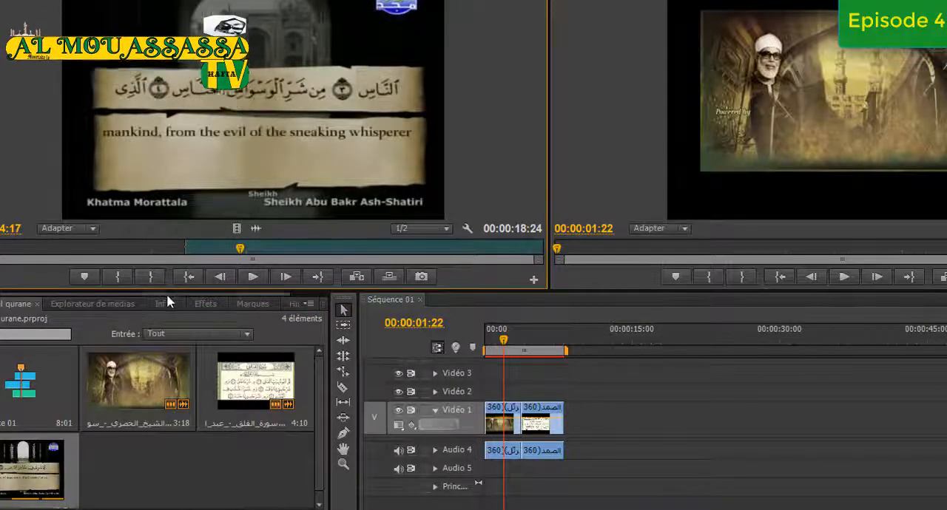
left_click(152, 277)
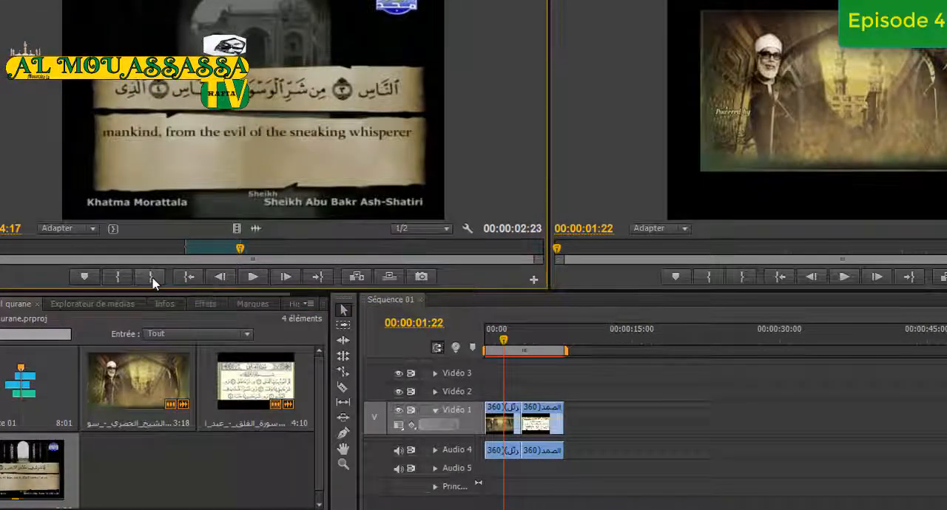
Place only this excerpt's video after the second clip on Vidéo 1 and only its audio on Audio 4, overlapping the end of the second audio
left_click(232, 249)
left_click_drag(236, 230, 574, 415)
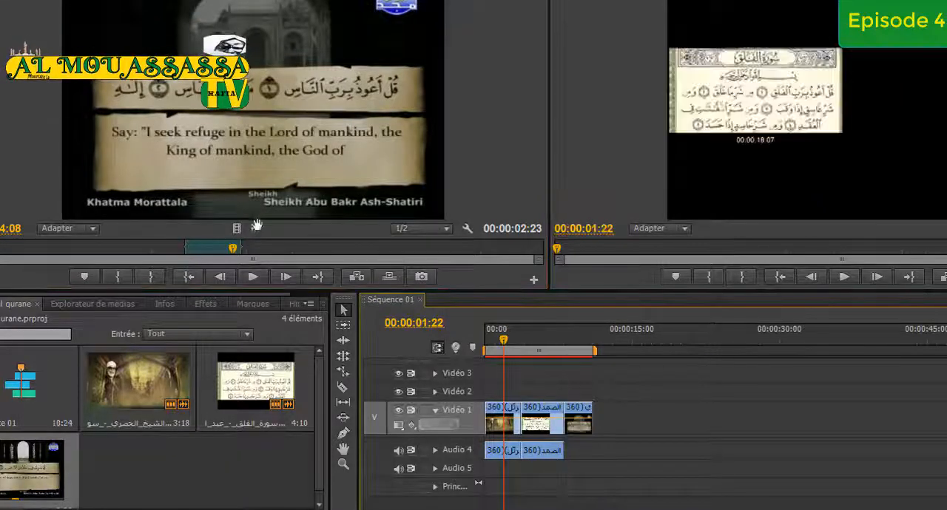
left_click_drag(256, 228, 568, 451)
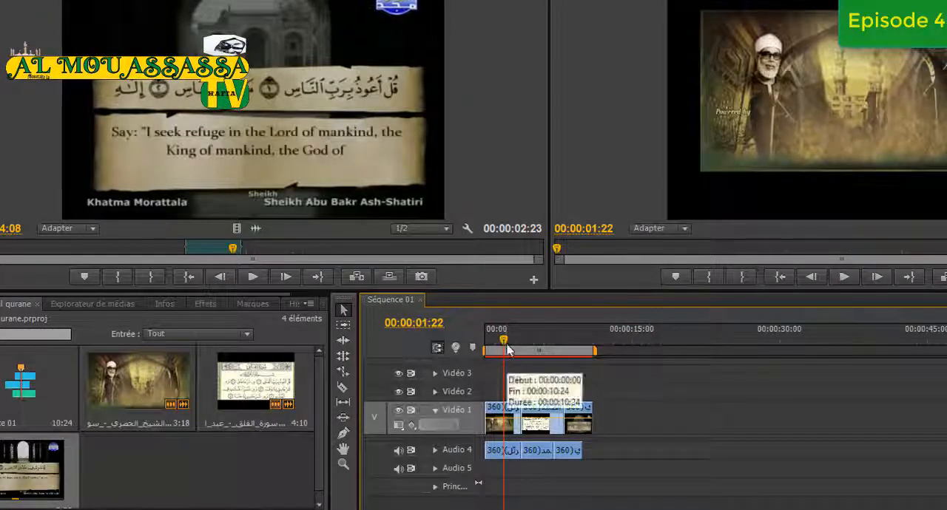
Play the sequence from its start through the three excerpts, then return the playhead to the first clip
left_click_drag(504, 340, 486, 350)
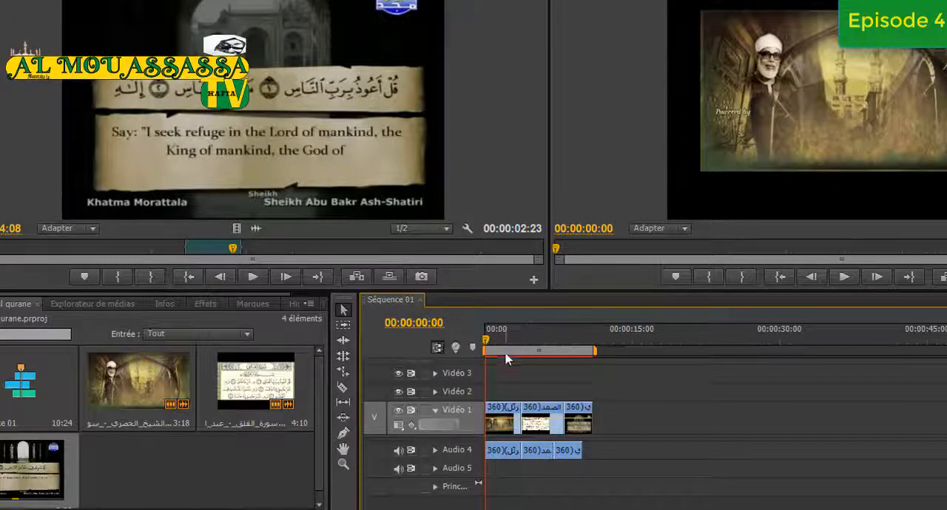
left_click(844, 283)
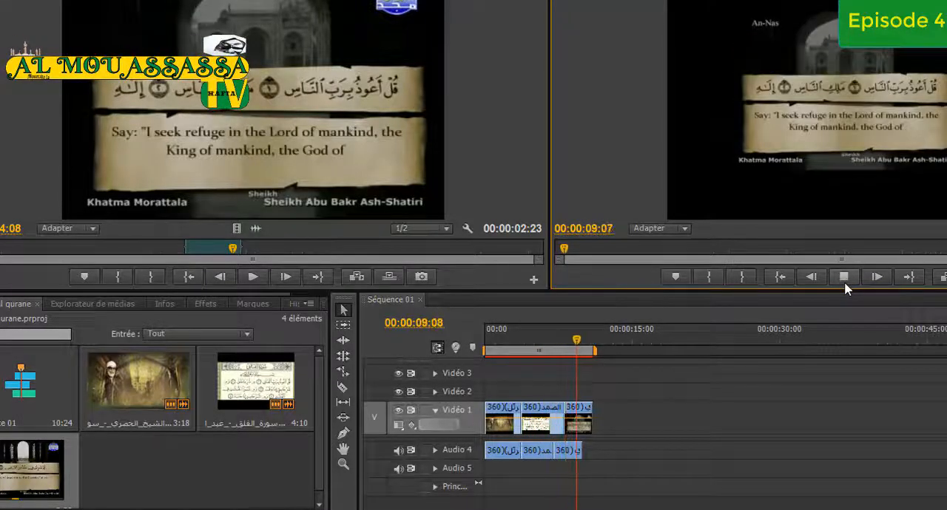
left_click(845, 283)
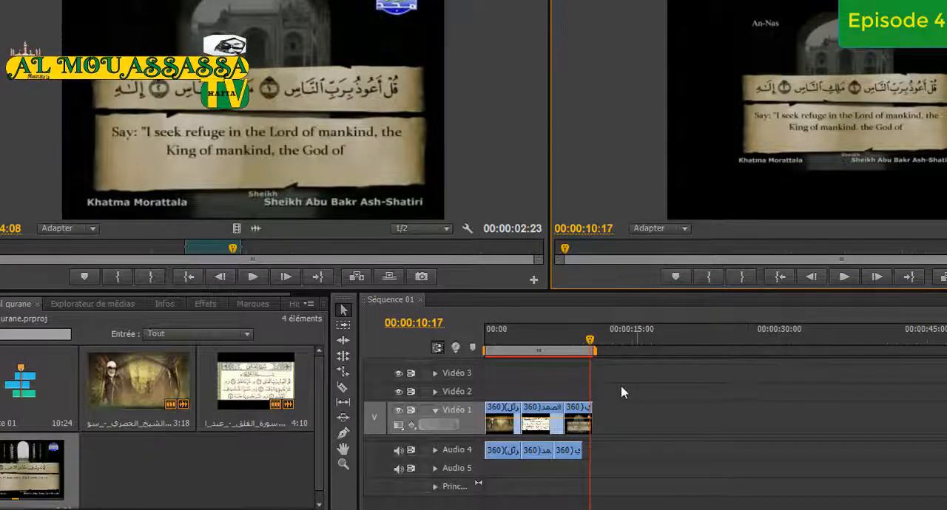
left_click_drag(591, 343, 516, 364)
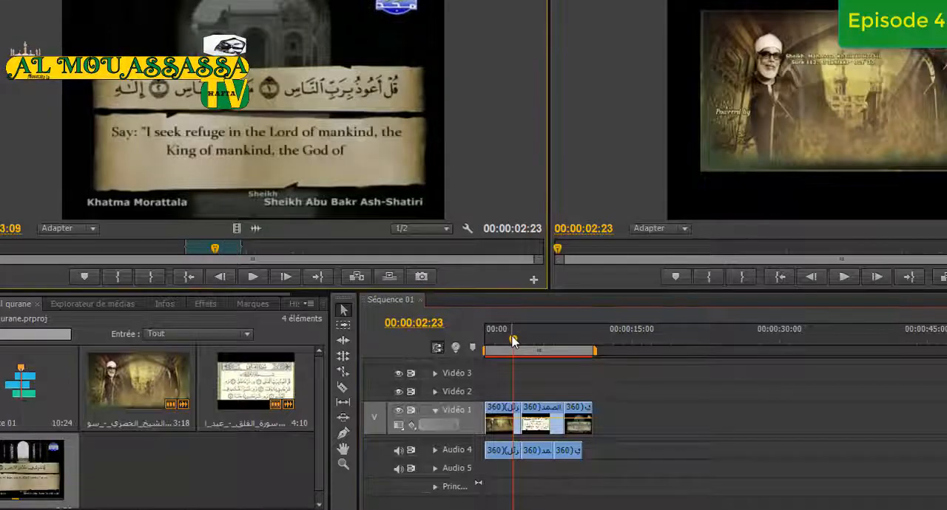
Import the video VID-20190512-WA0000(1) into the project and load it into the source monitor
double_click(192, 475)
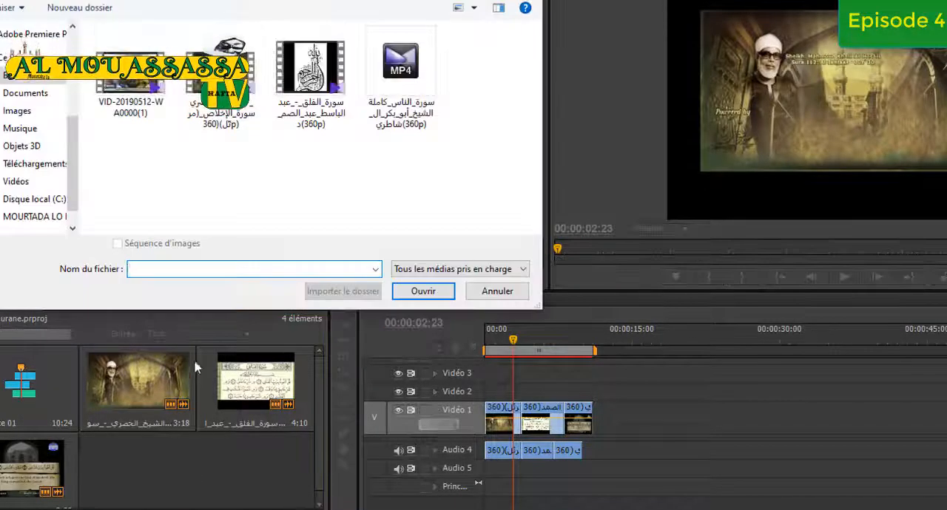
double_click(135, 50)
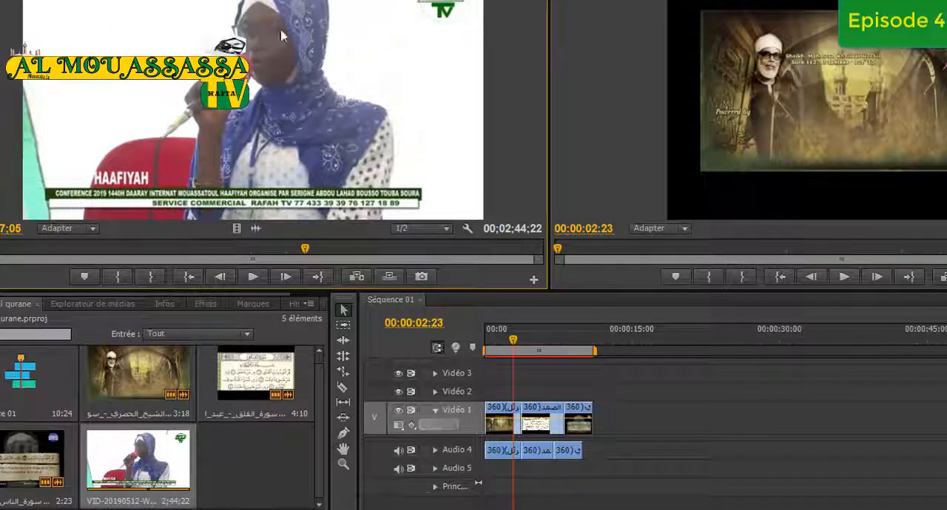
left_click(251, 279)
left_click(252, 278)
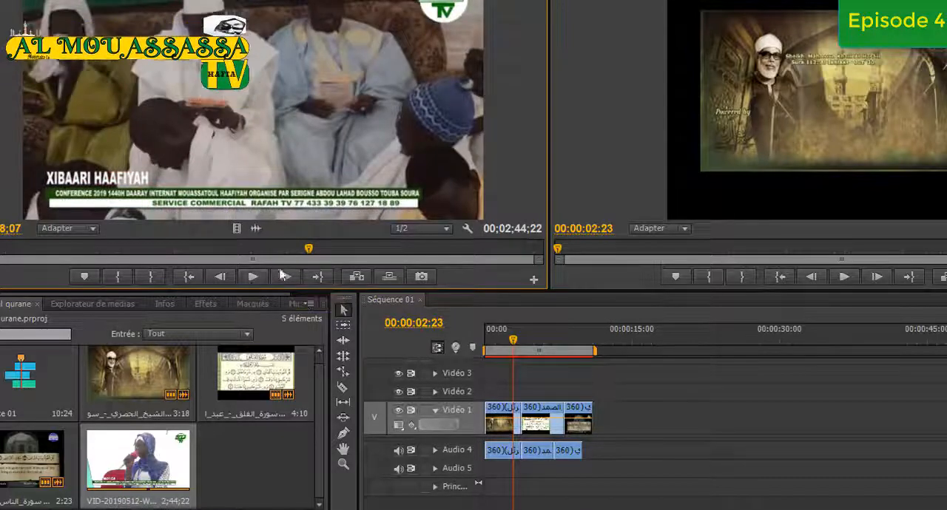
Play the imported conference video in the source monitor from its start
left_click_drag(310, 250, 0, 251)
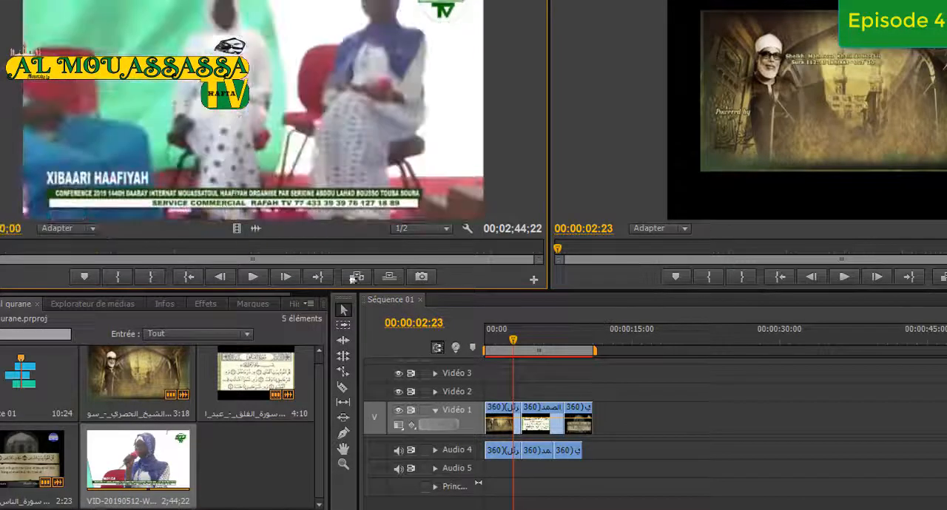
left_click(252, 278)
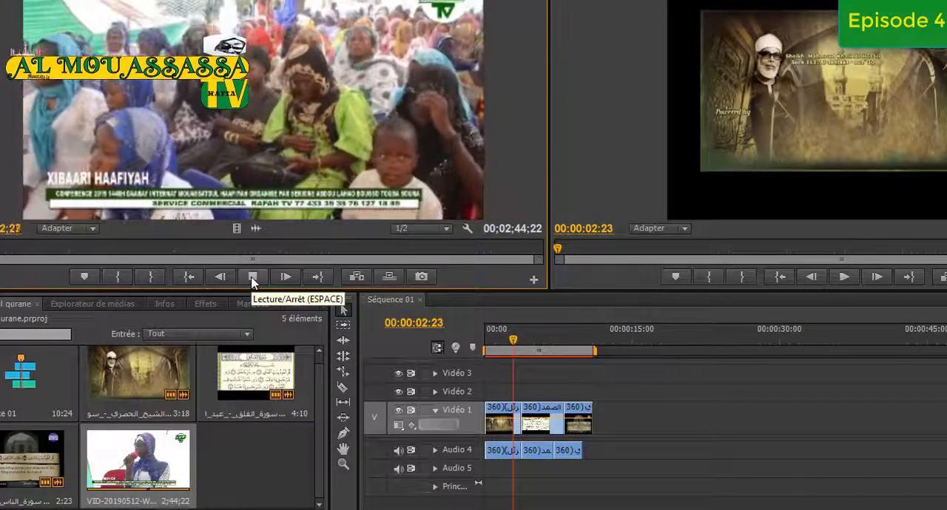
left_click(252, 277)
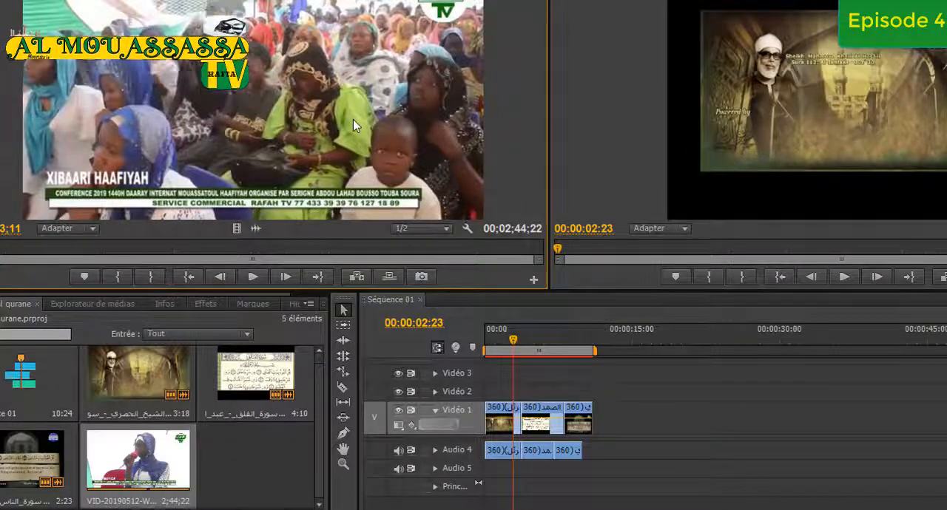
left_click(253, 277)
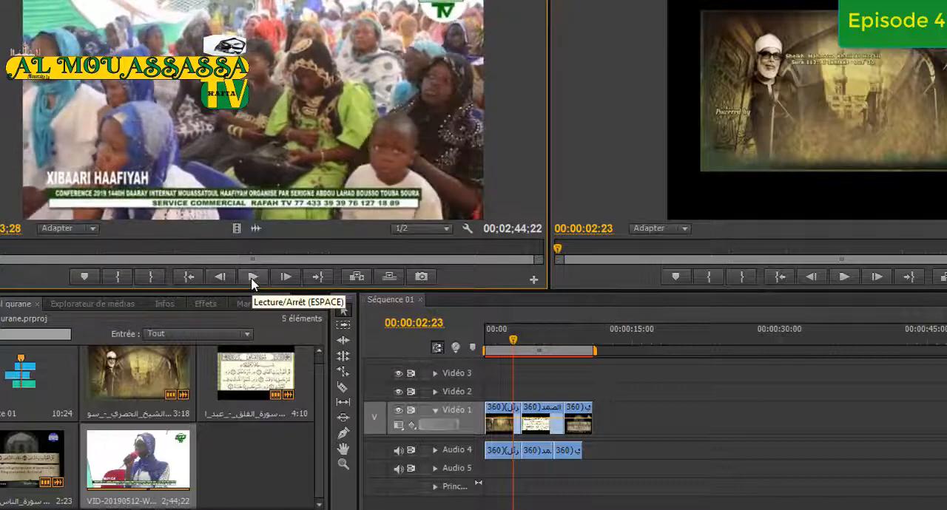
Mark the video's In point at the speaker in white and its Out point at the speaker in the blue headscarf, for a 25;05 excerpt
left_click_drag(0, 248, 2, 249)
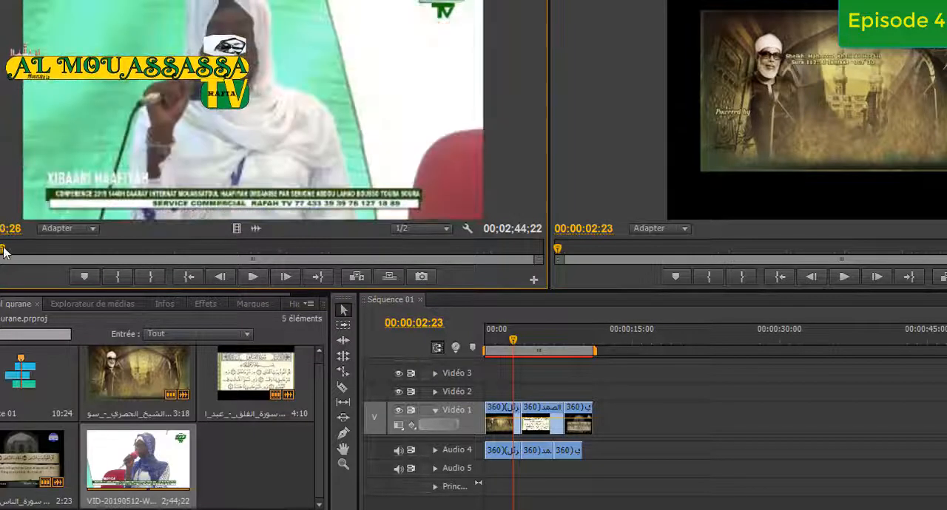
left_click(120, 278)
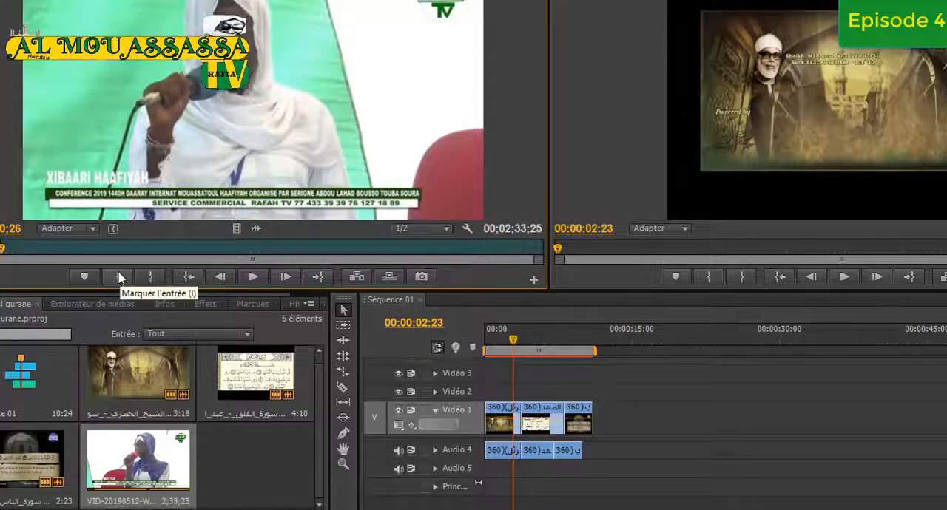
left_click_drag(2, 253, 90, 250)
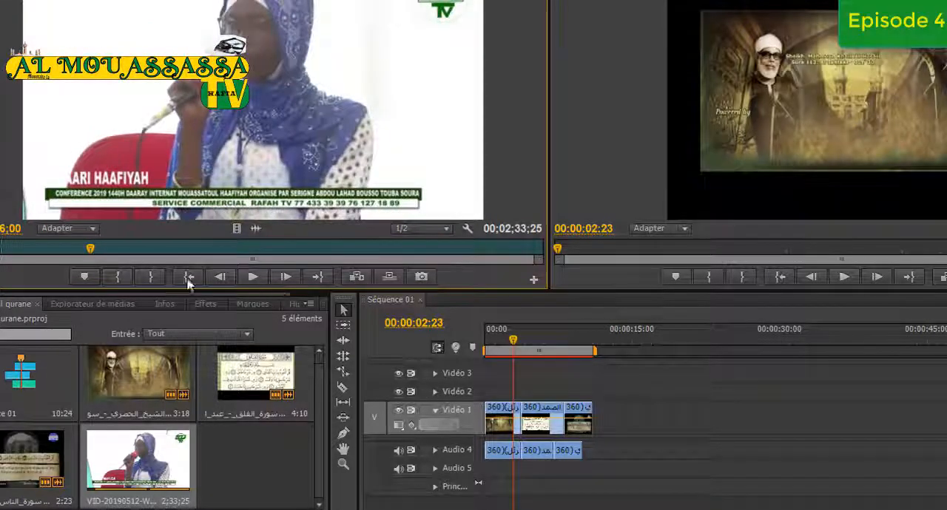
left_click(152, 280)
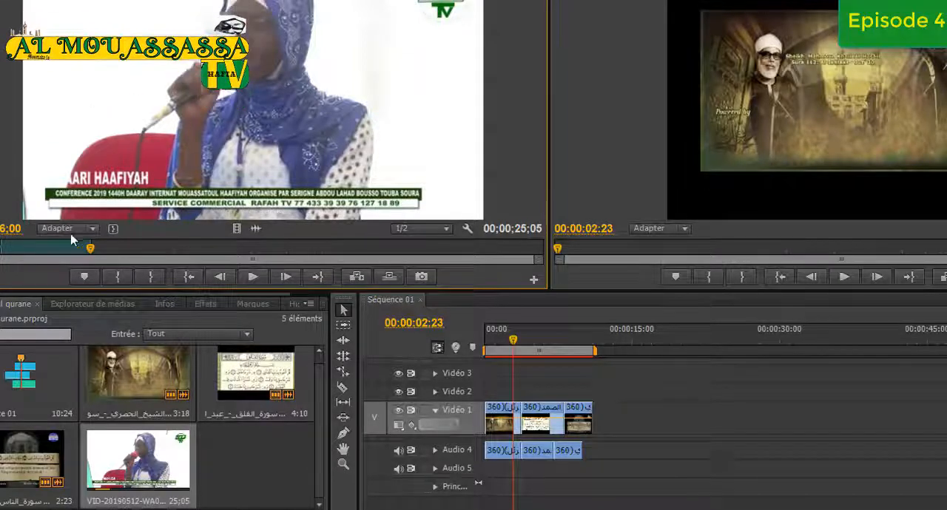
Place only the conference excerpt's video on Vidéo 1, right after the third clip
left_click_drag(58, 250, 579, 409)
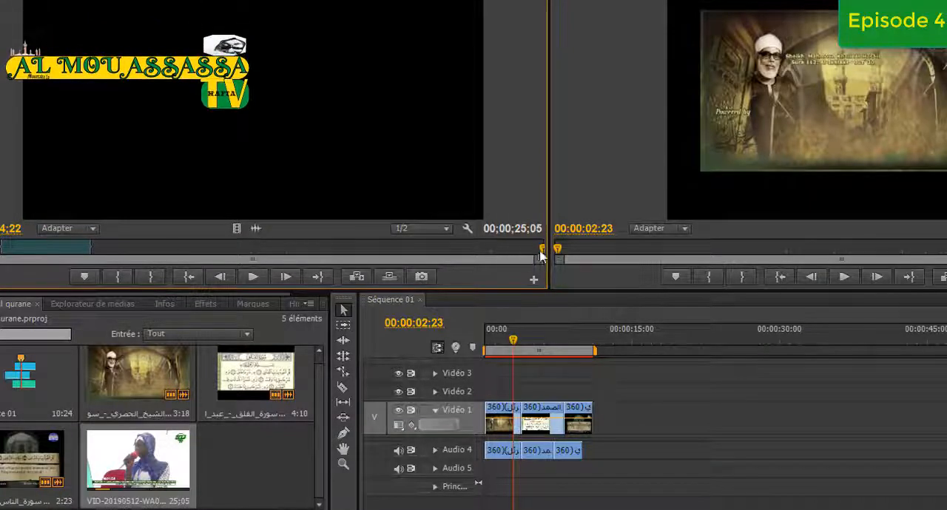
left_click_drag(542, 253, 53, 251)
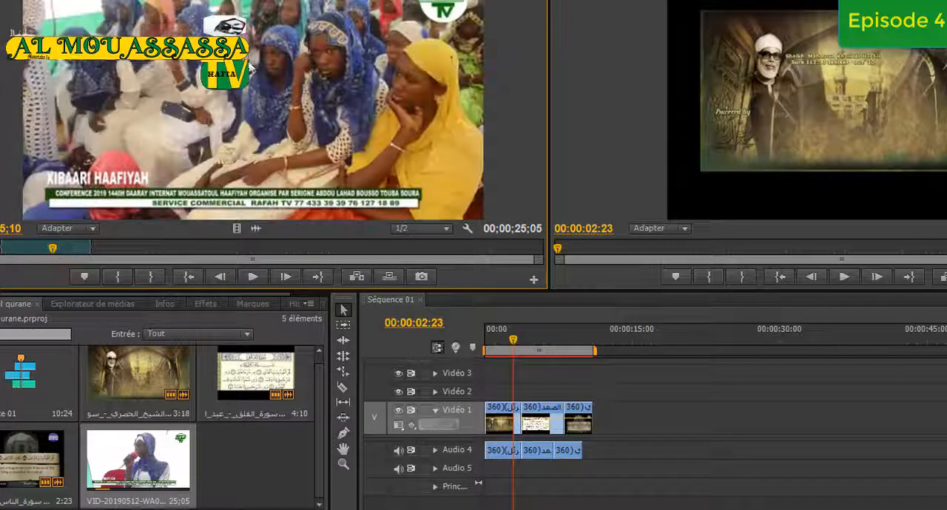
left_click_drag(645, 328, 620, 412)
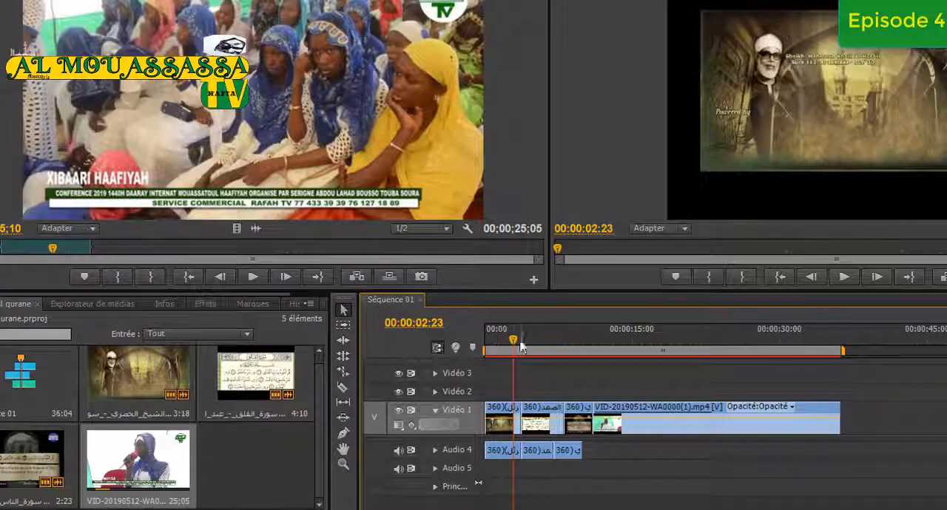
Move the sequence playhead into the conference excerpt and play the sequence from there
left_click_drag(514, 350, 657, 342)
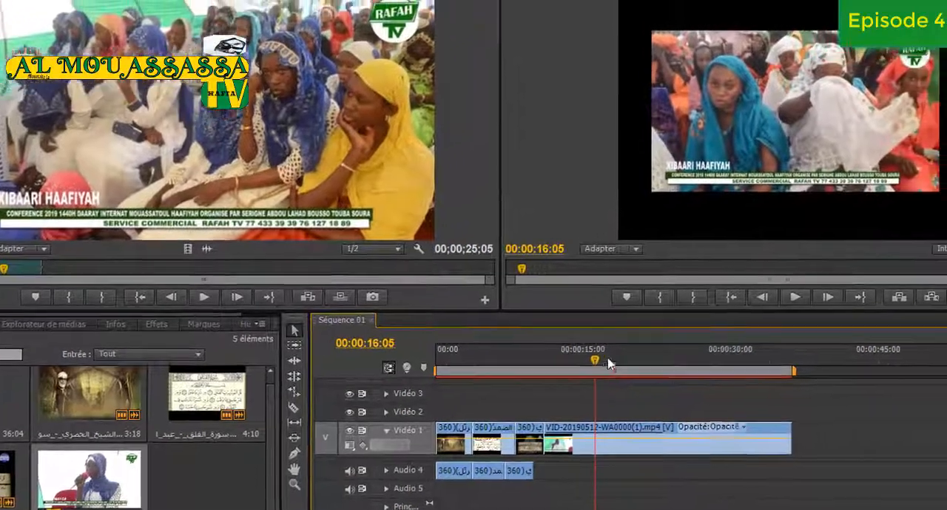
left_click(795, 296)
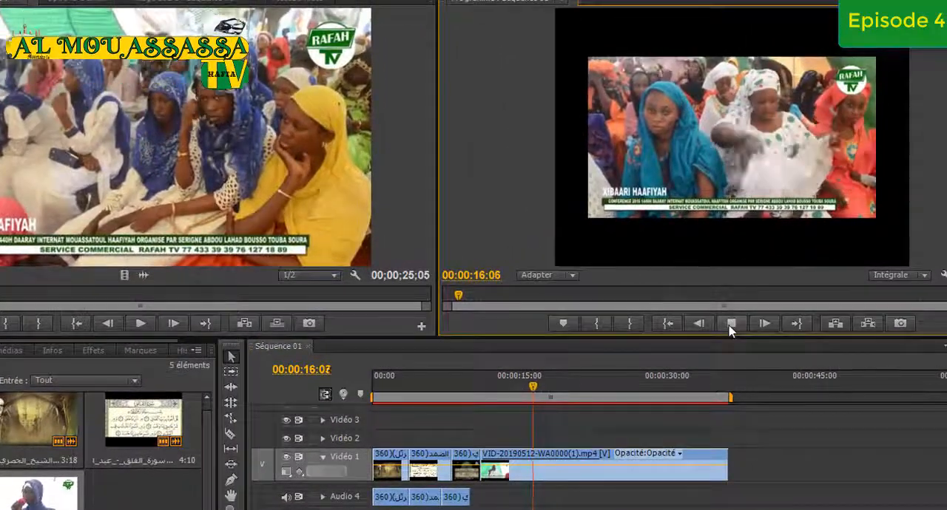
Unlink the conference clip's video on Vidéo 1 and shift it about 4 seconds later in the sequence
left_click(582, 495)
left_click(581, 475)
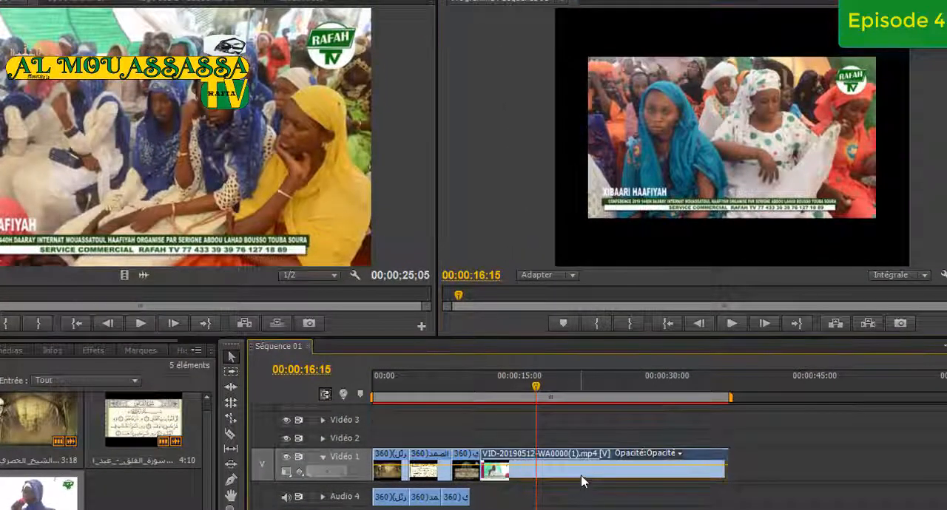
right_click(586, 474)
left_click(638, 158)
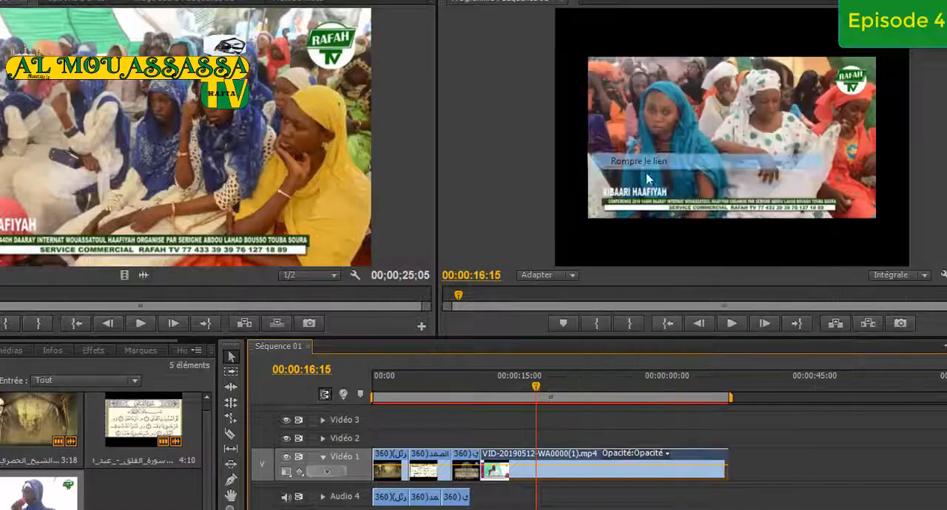
left_click_drag(629, 474, 666, 473)
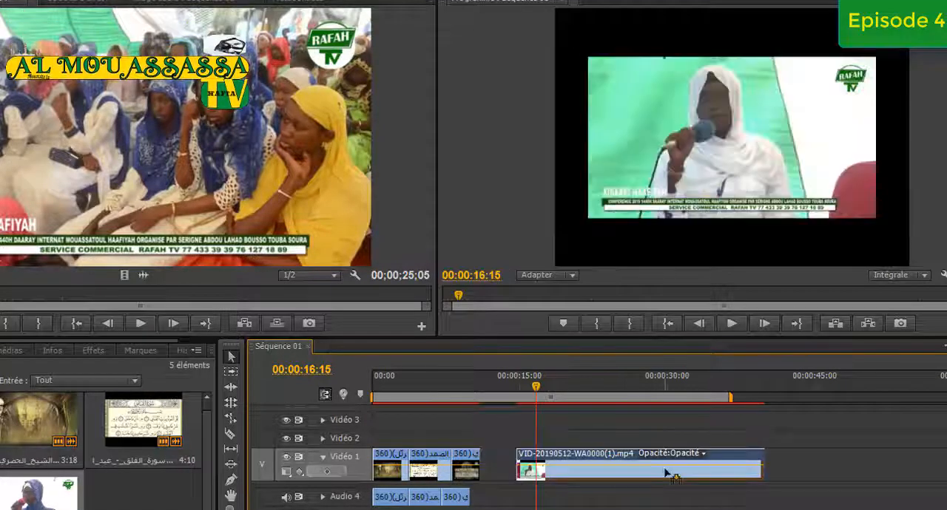
right_click(641, 473)
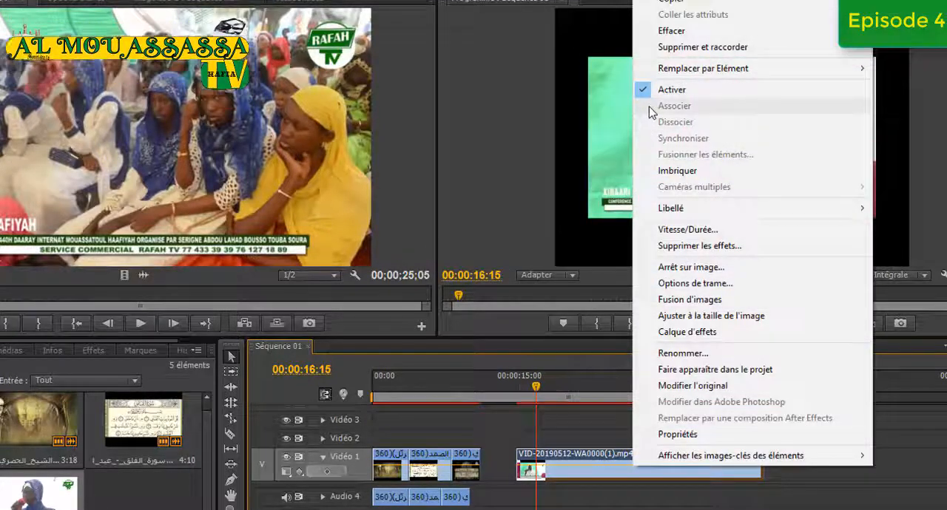
left_click(505, 205)
left_click(729, 325)
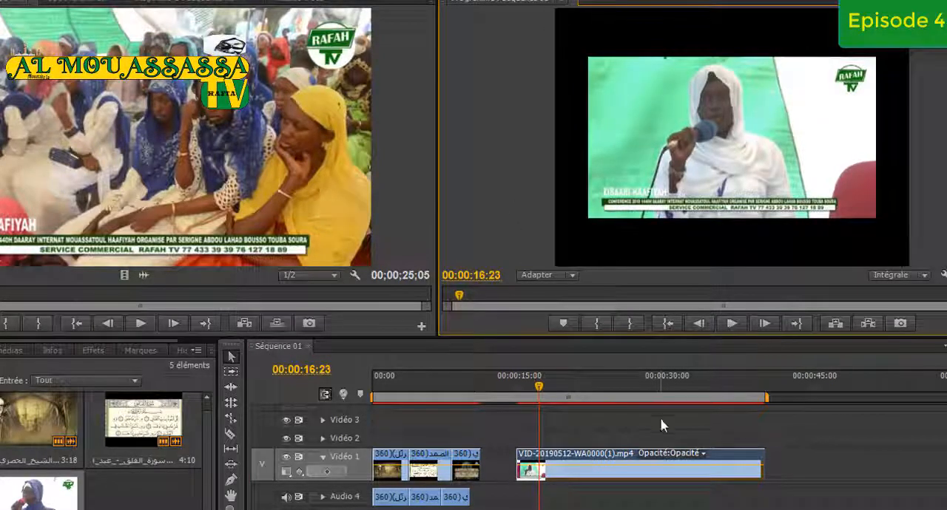
Try the conference clip at other positions on Vidéo 1 and undo the edits back to before it was placed
left_click_drag(668, 464, 596, 474)
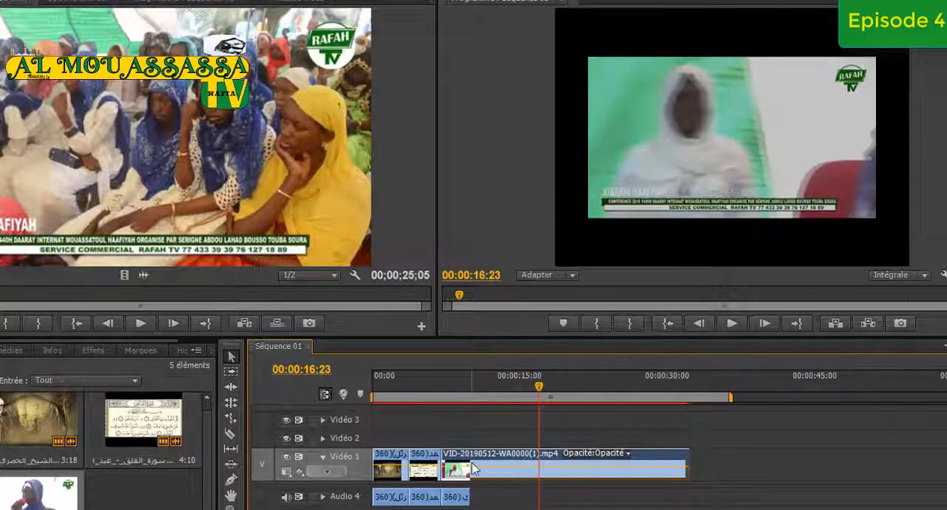
left_click_drag(468, 460, 542, 462)
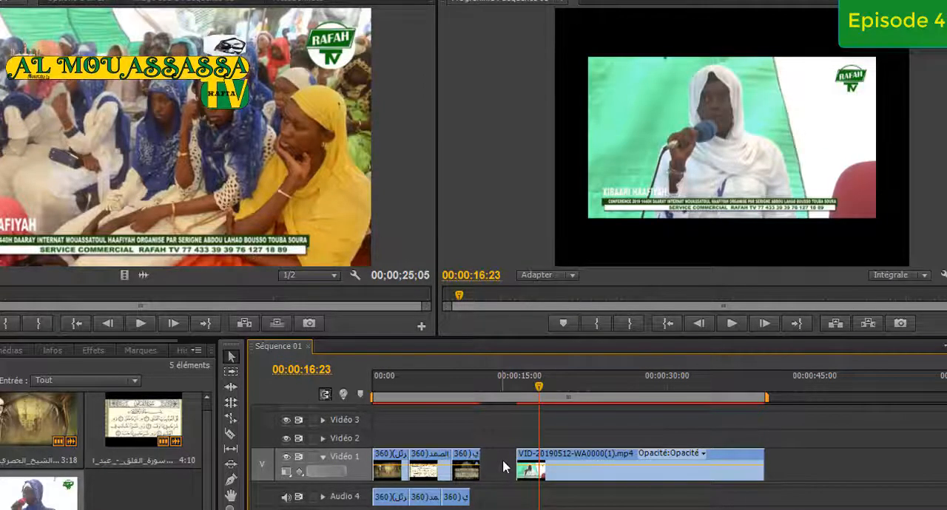
key("ctrl+z")
key("ctrl+z")
key("ctrl+z")
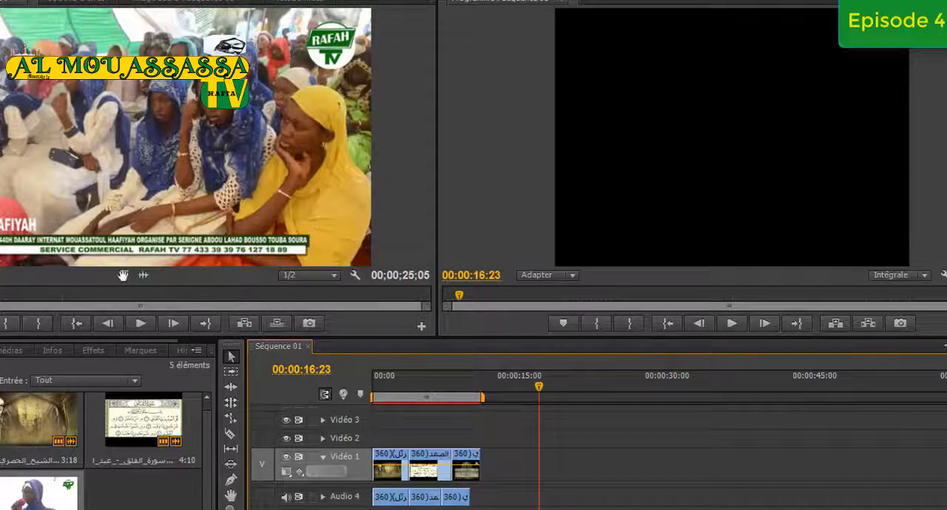
Place only the conference excerpt's video on Vidéo 1, starting where the Audio 4 clips end, and play the sequence from the playhead
left_click_drag(123, 276, 478, 473)
left_click(733, 327)
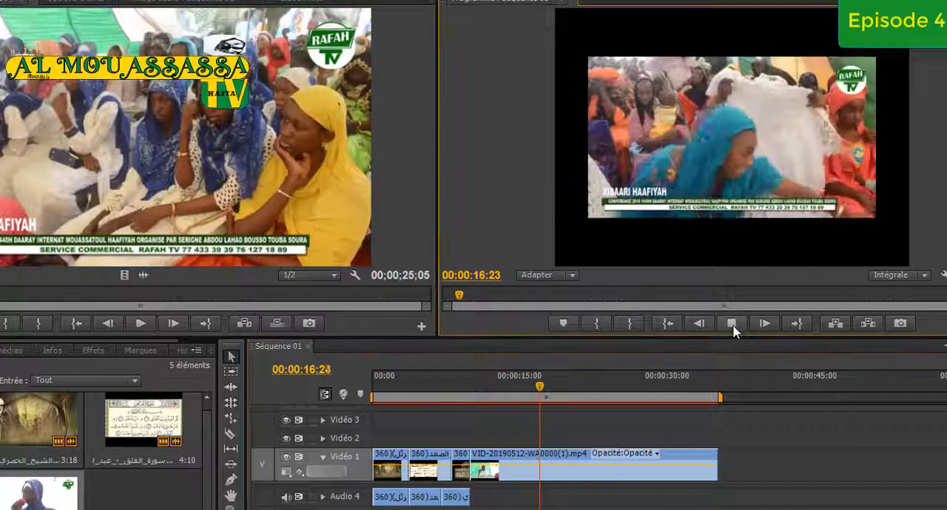
left_click(733, 328)
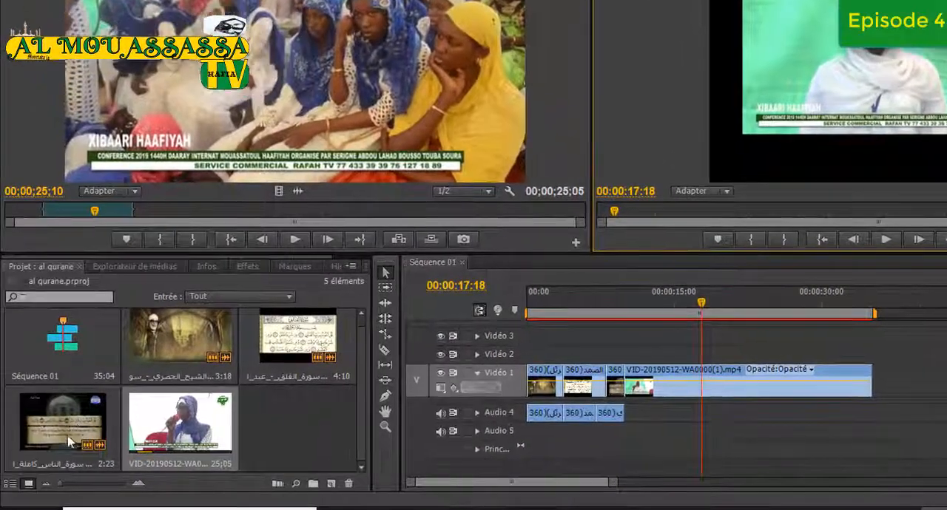
Open the Al-Ikhlas recitation clip in the source monitor and mark its In point at 00:00:19:02 and Out point at 00:00:27:19
double_click(166, 356)
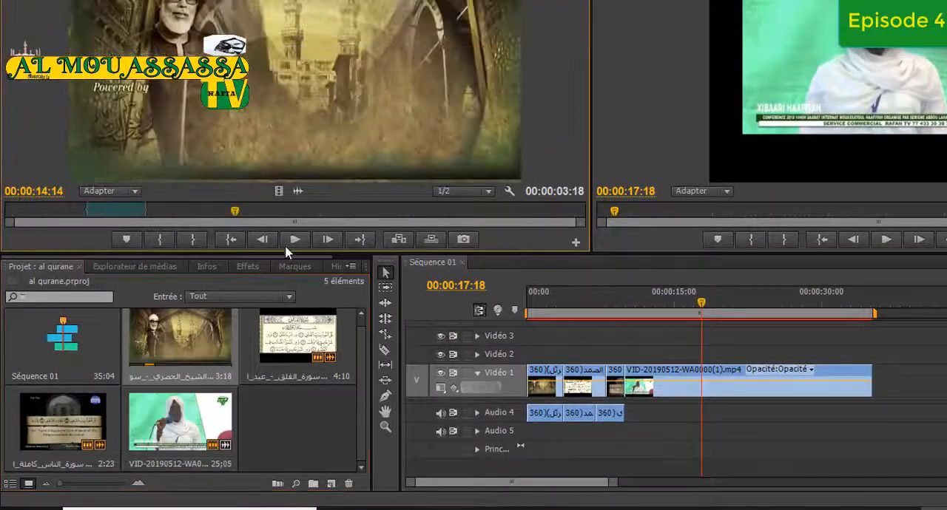
right_click(125, 214)
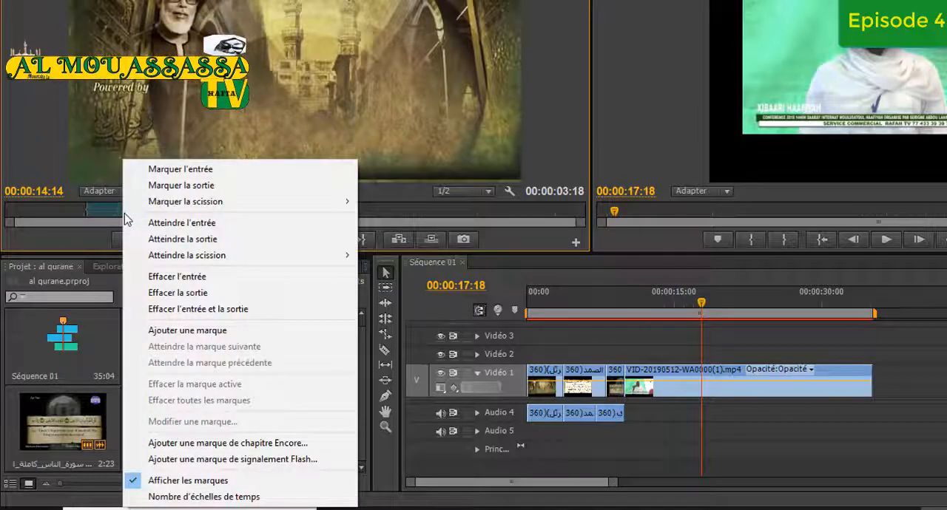
left_click(157, 71)
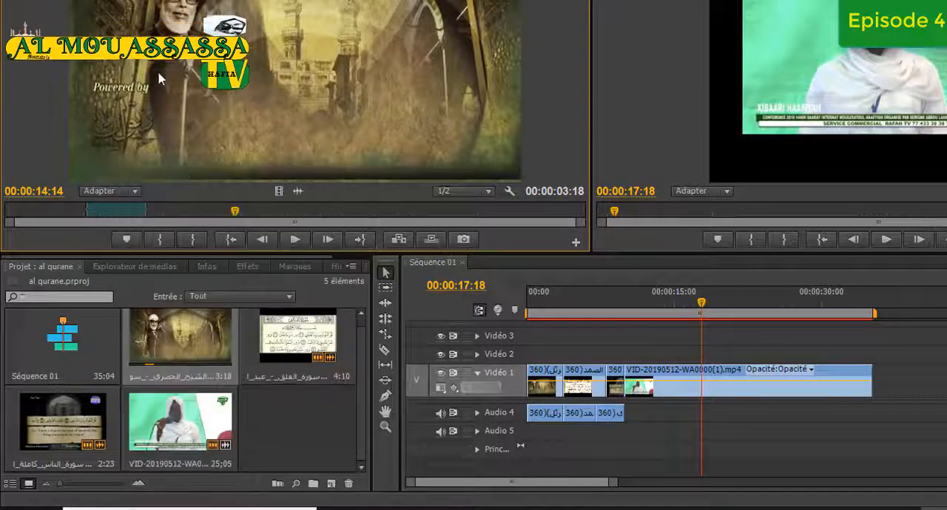
left_click(295, 239)
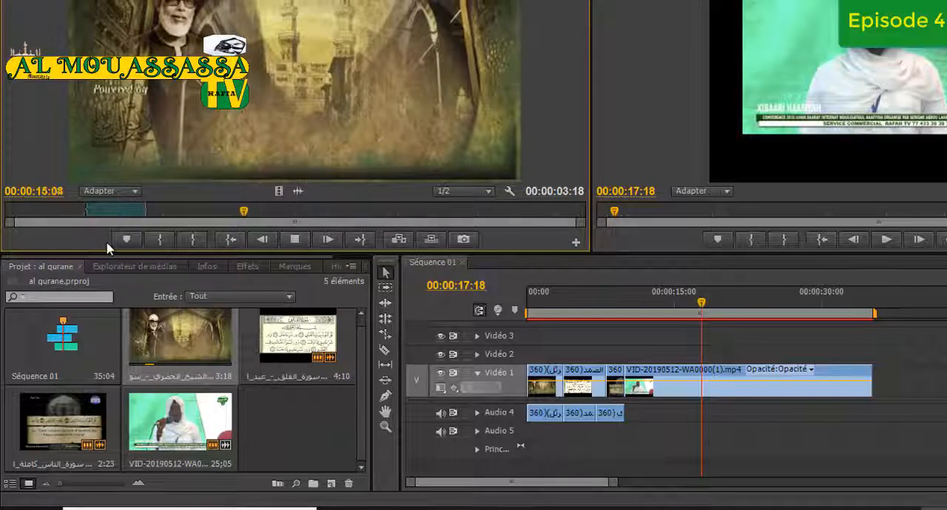
left_click(290, 242)
left_click(159, 239)
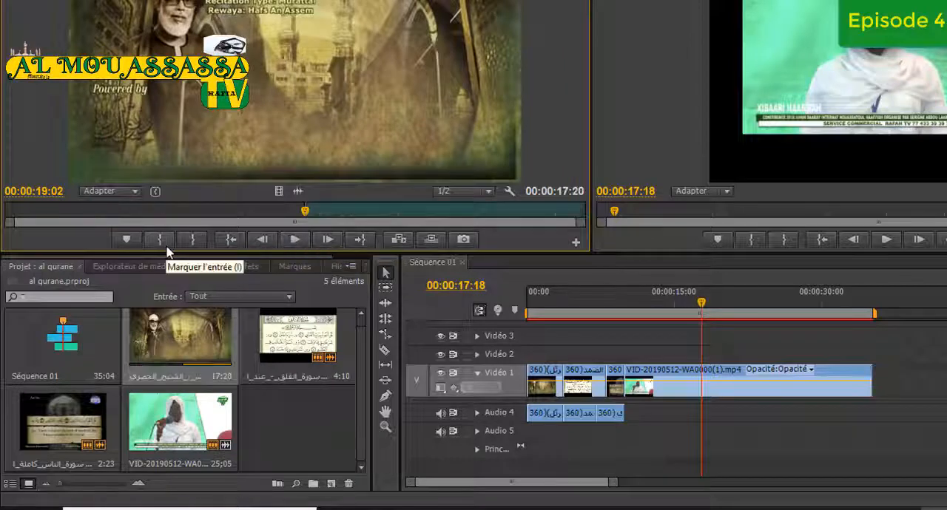
left_click(294, 240)
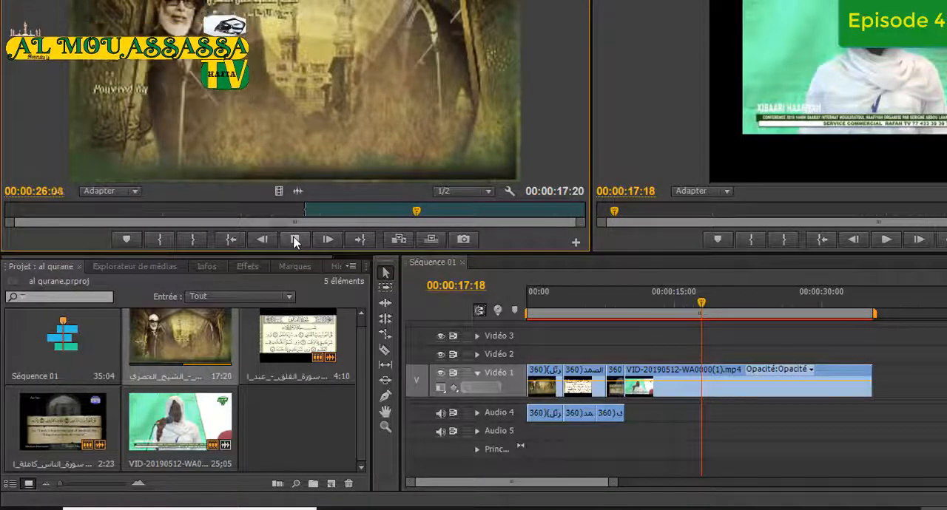
left_click(295, 242)
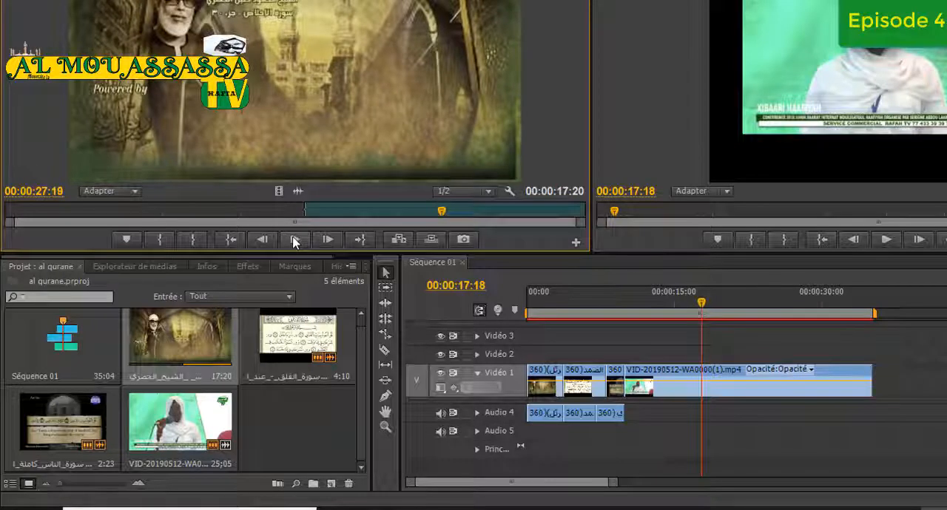
left_click(194, 240)
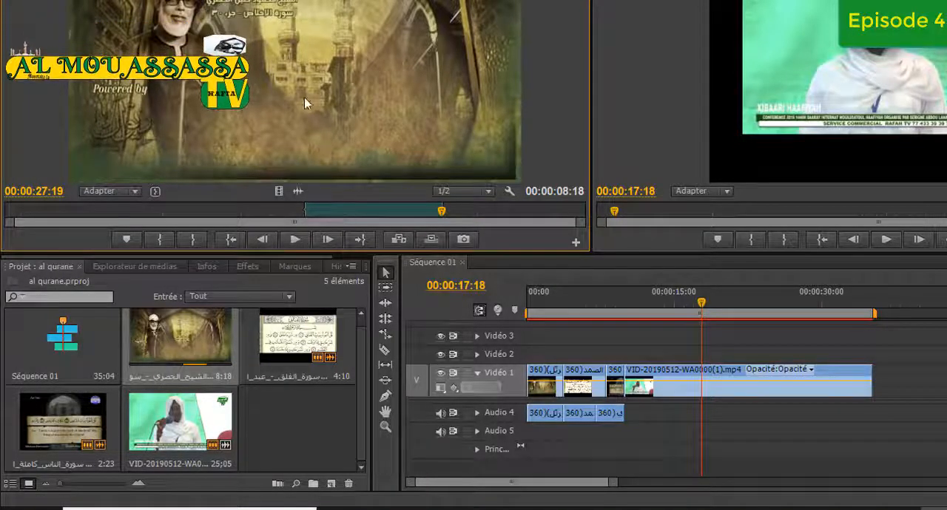
Place the Al-Ikhlas excerpt with its audio on Vidéo 2 above the conference clip and play the sequence from 00:00:13:24
left_click_drag(256, 43, 680, 355)
left_click_drag(700, 309, 664, 310)
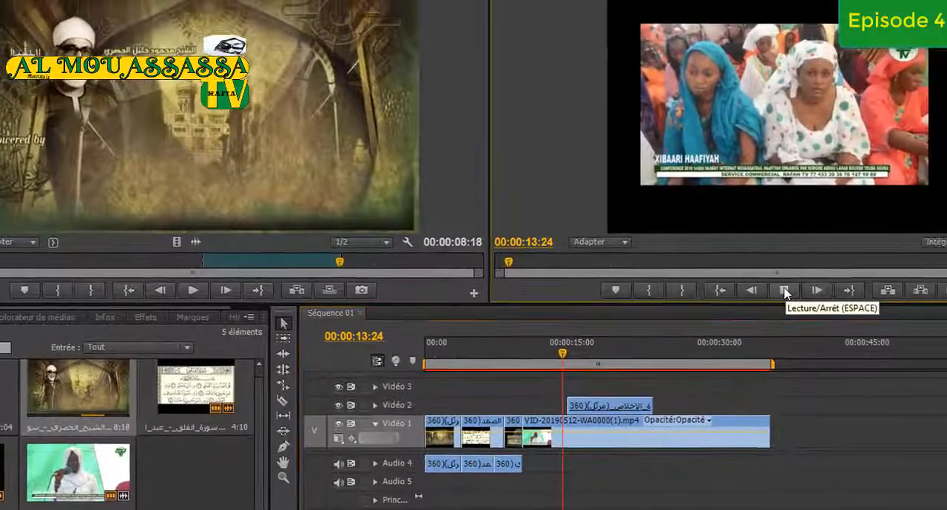
left_click(888, 241)
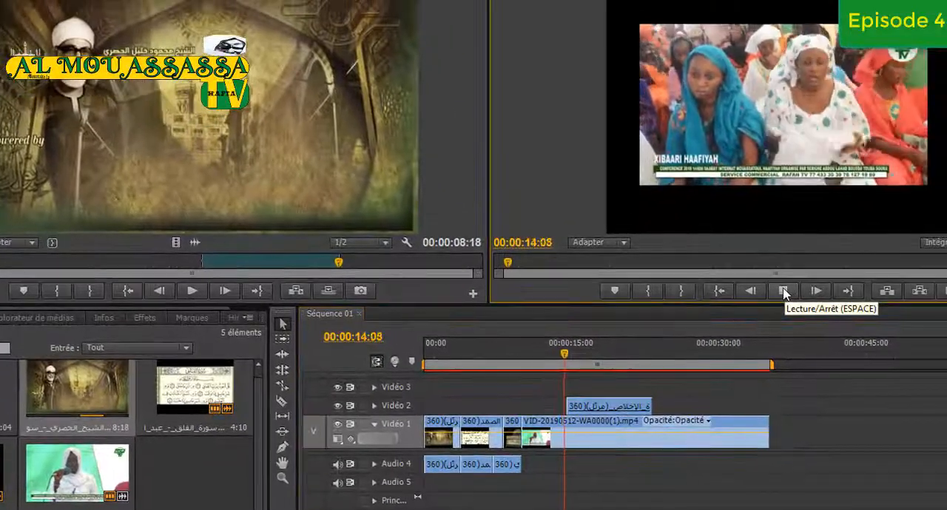
left_click(784, 292)
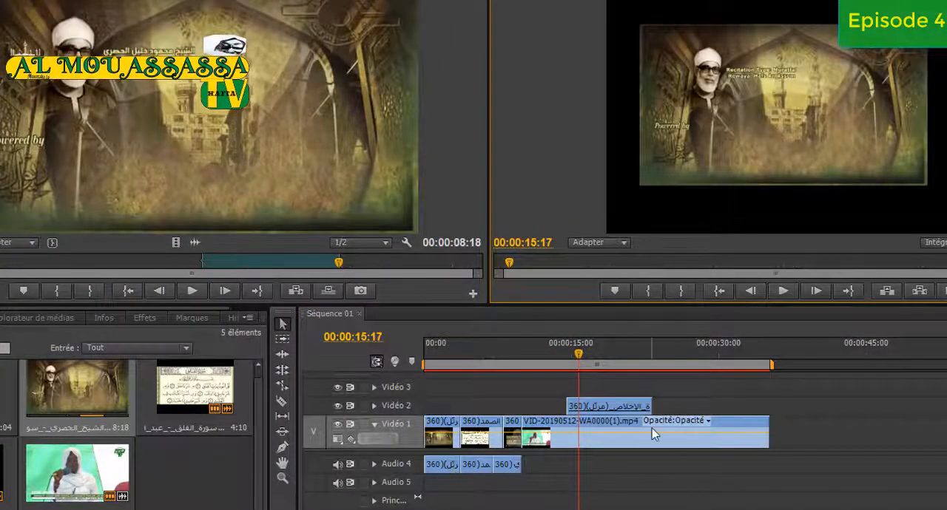
Swap the two clips' tracks: conference clip on Vidéo 2, Al-Ikhlas excerpt on Vidéo 1 beneath its start, right after the third clip
left_click(620, 407)
left_click_drag(619, 407, 791, 479)
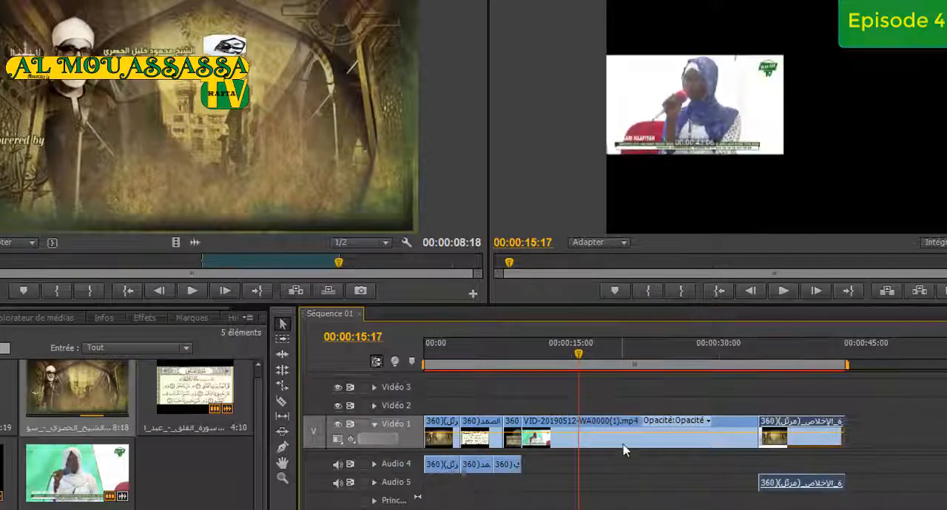
left_click_drag(623, 443, 625, 397)
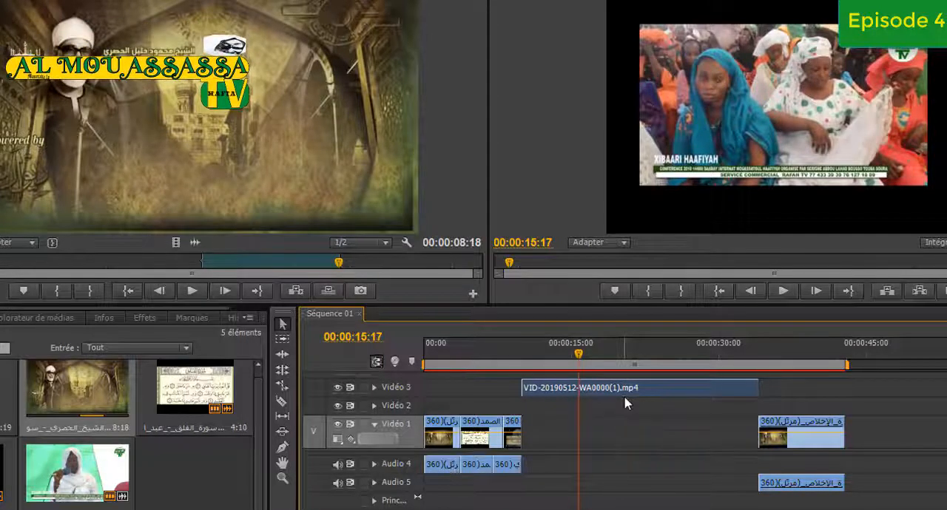
left_click_drag(624, 396, 627, 408)
left_click_drag(806, 449, 585, 444)
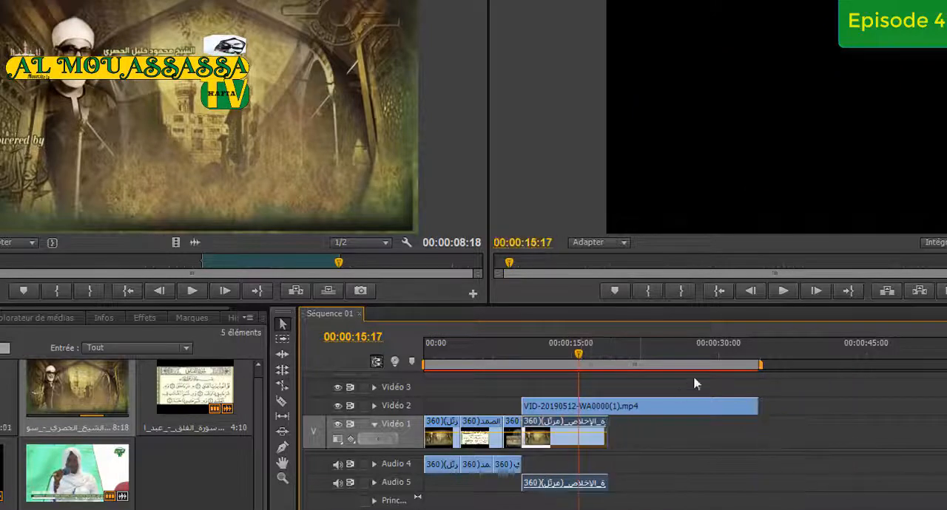
Play the stacked clips from the current playhead position and again from 00:00:09:15 to check which track shows in the program monitor
left_click(783, 292)
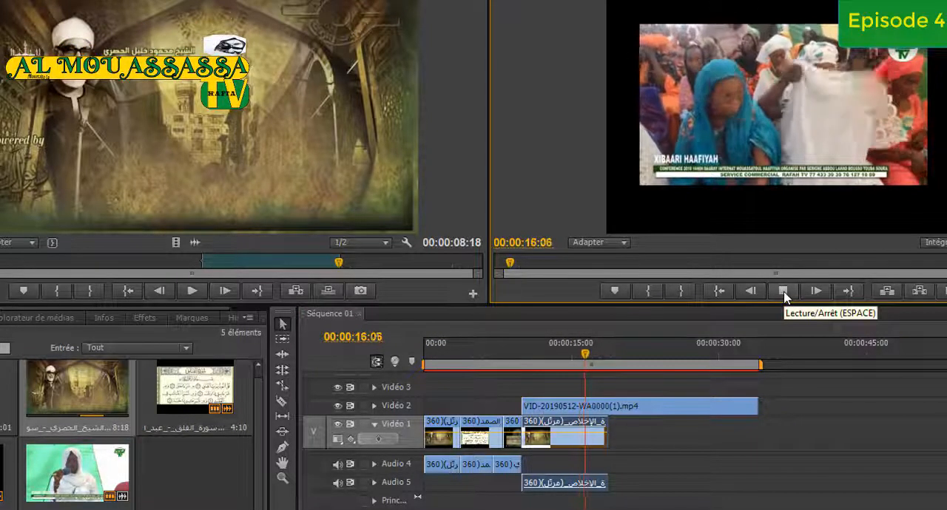
left_click(783, 292)
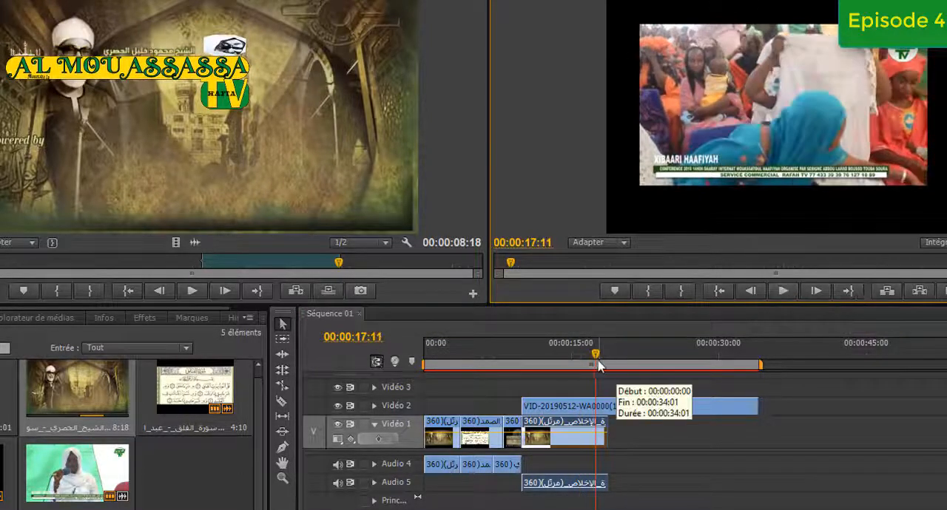
left_click_drag(597, 356, 518, 361)
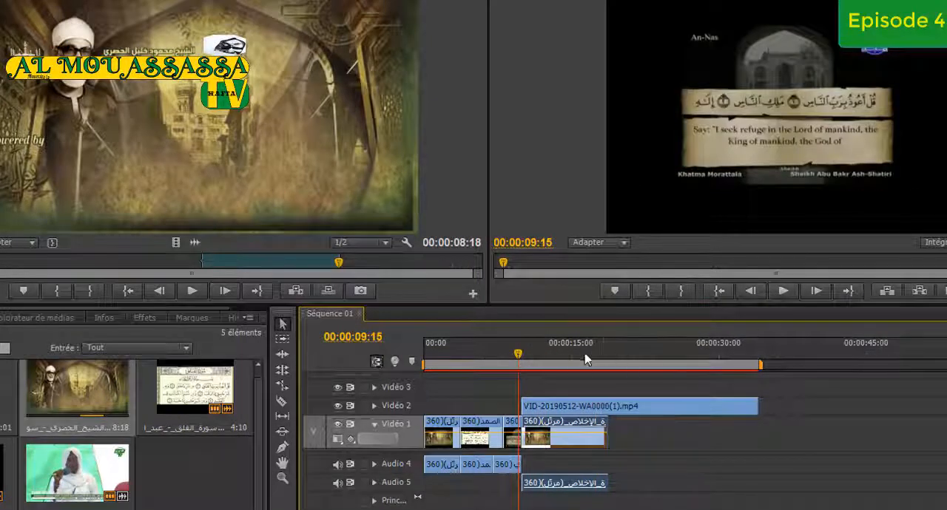
left_click(782, 292)
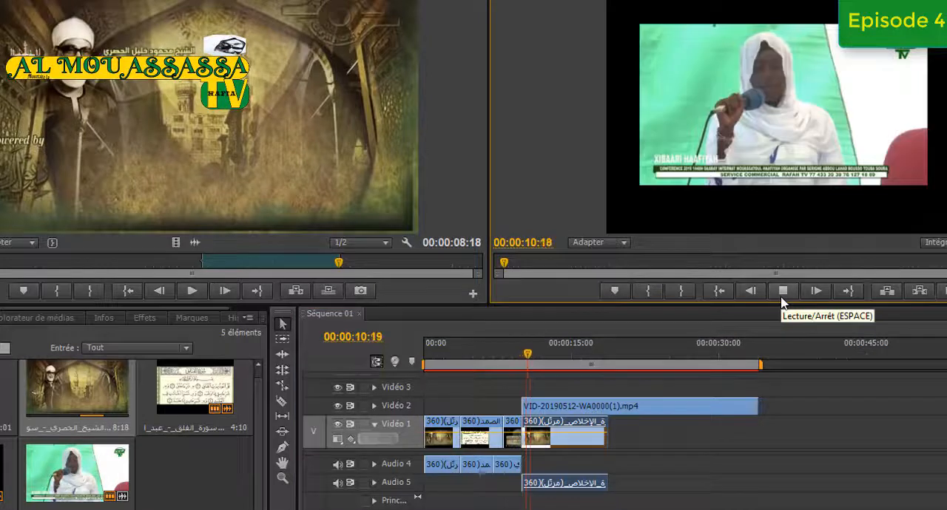
left_click(783, 292)
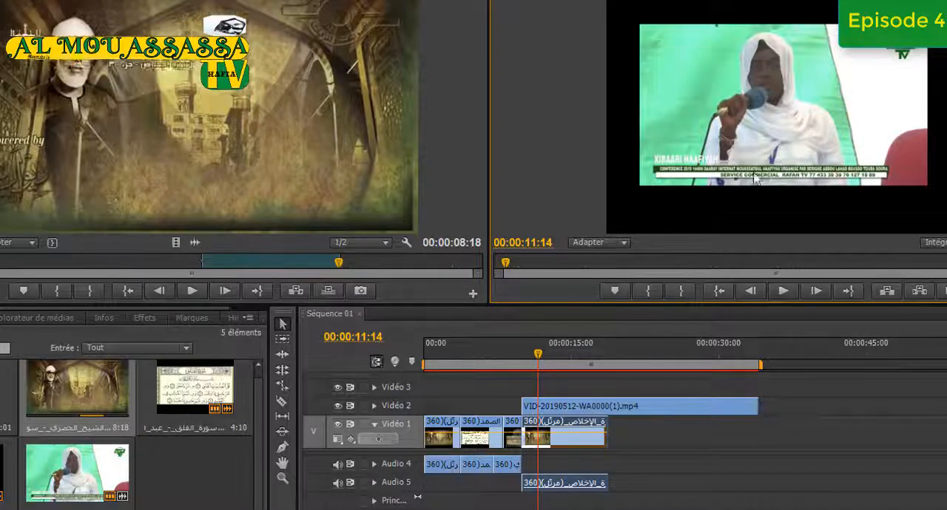
left_click(783, 292)
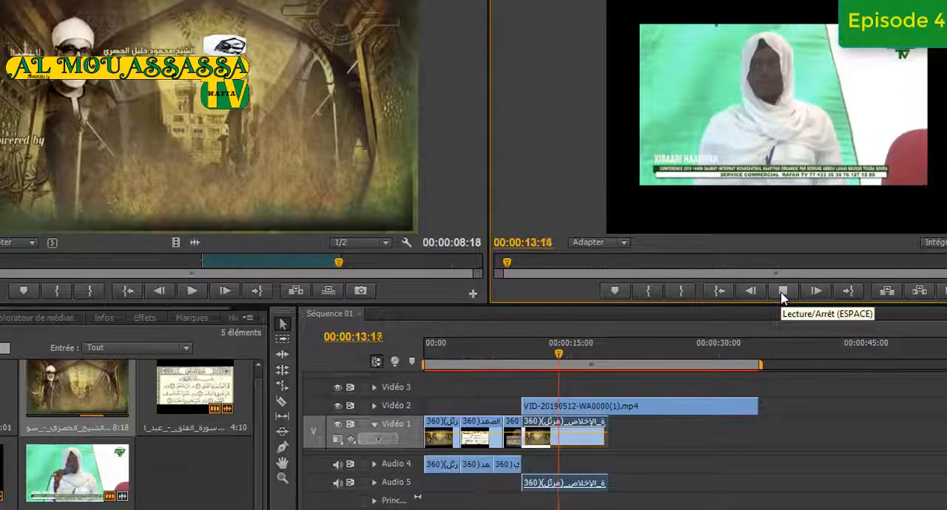
left_click(783, 296)
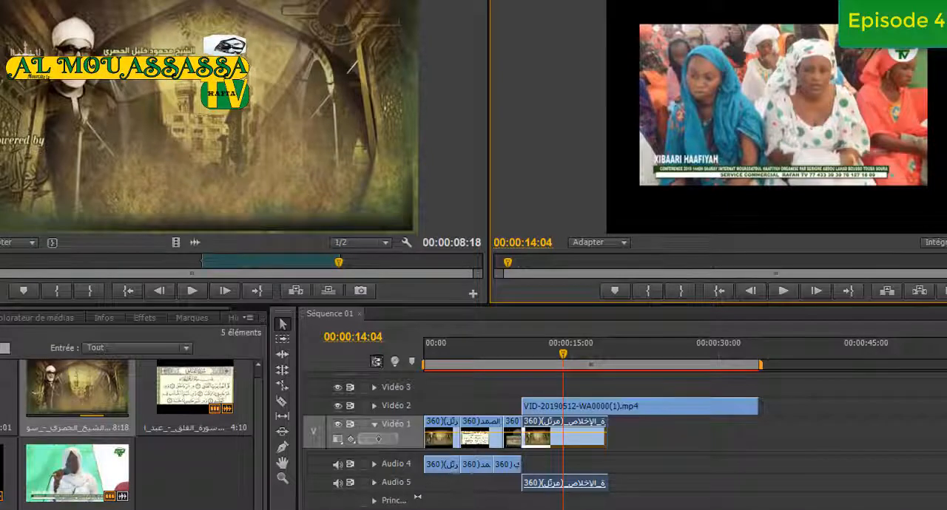
Open the An-Nas clip in the source monitor and mark new In and Out points during "who whispers into the hearts of men", for a 2:18 excerpt
double_click(2, 474)
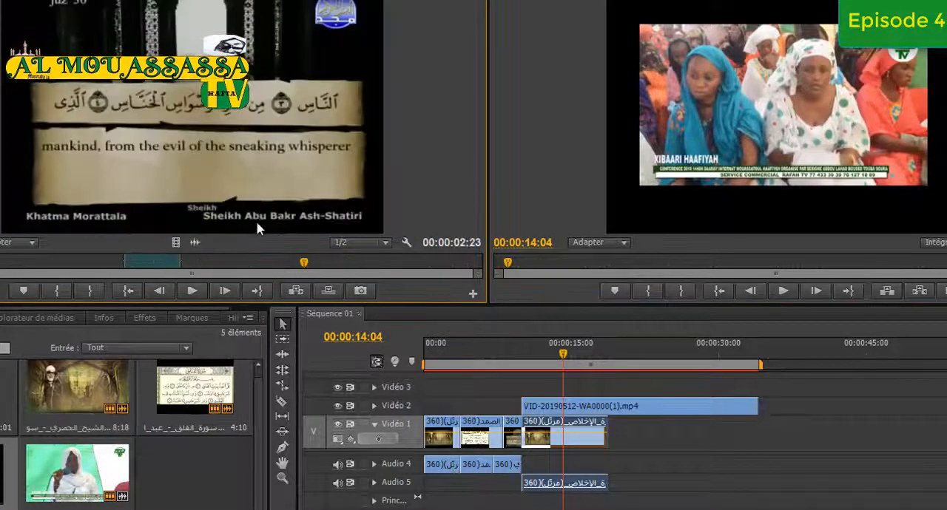
left_click(195, 293)
left_click(62, 296)
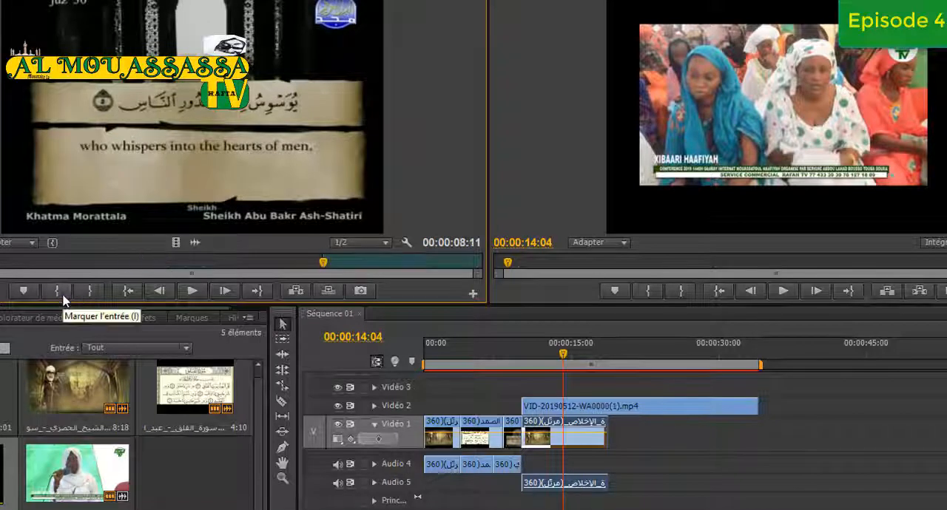
left_click(194, 293)
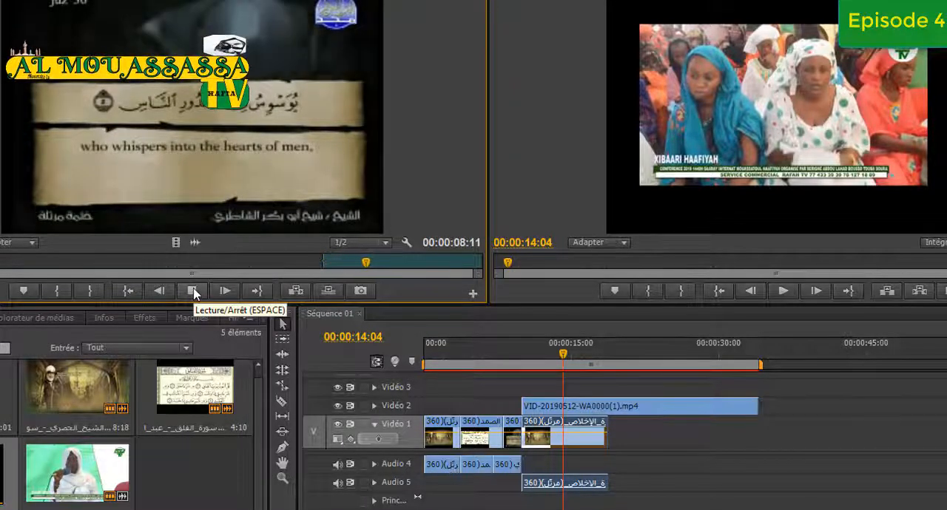
left_click(196, 294)
left_click(85, 292)
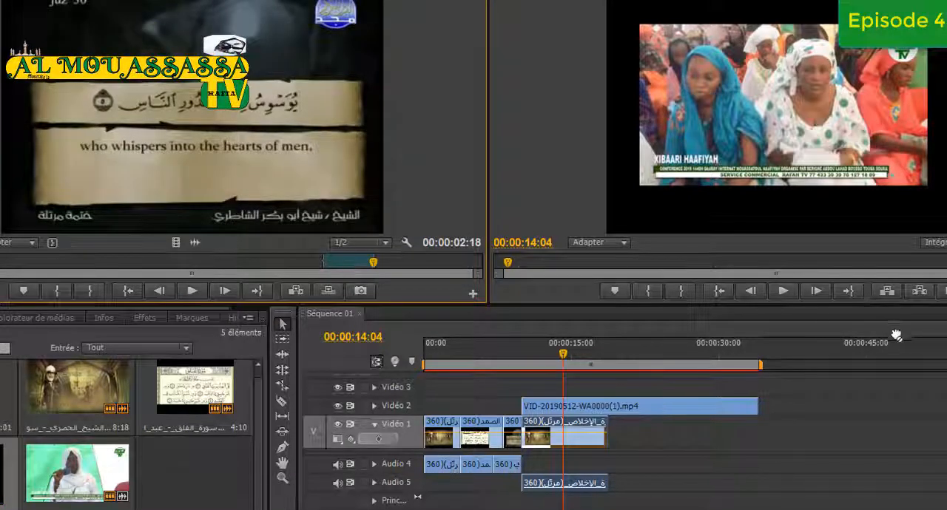
Place the An-Nas excerpt on Vidéo 1 right after the Al-Ikhlas excerpt and play the sequence from 00:00:18:13
left_click_drag(896, 336, 609, 431)
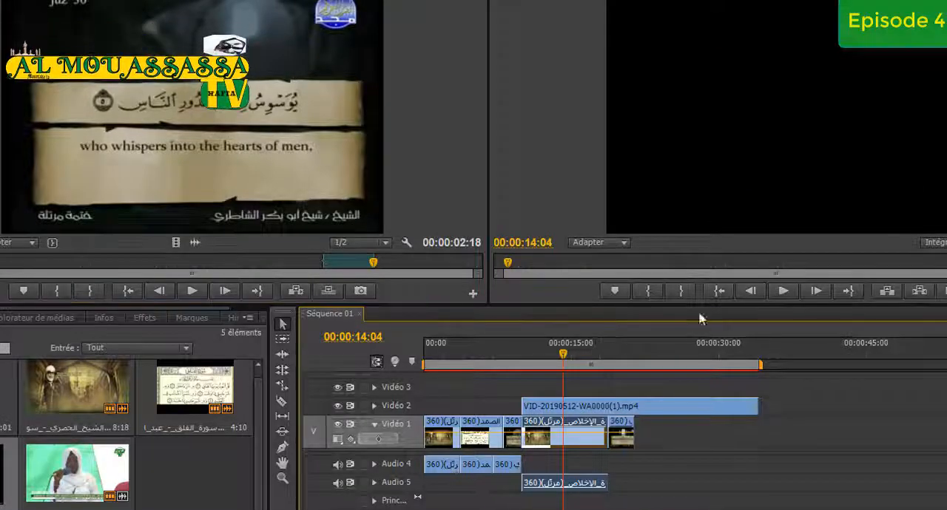
left_click_drag(565, 356, 606, 356)
left_click(787, 293)
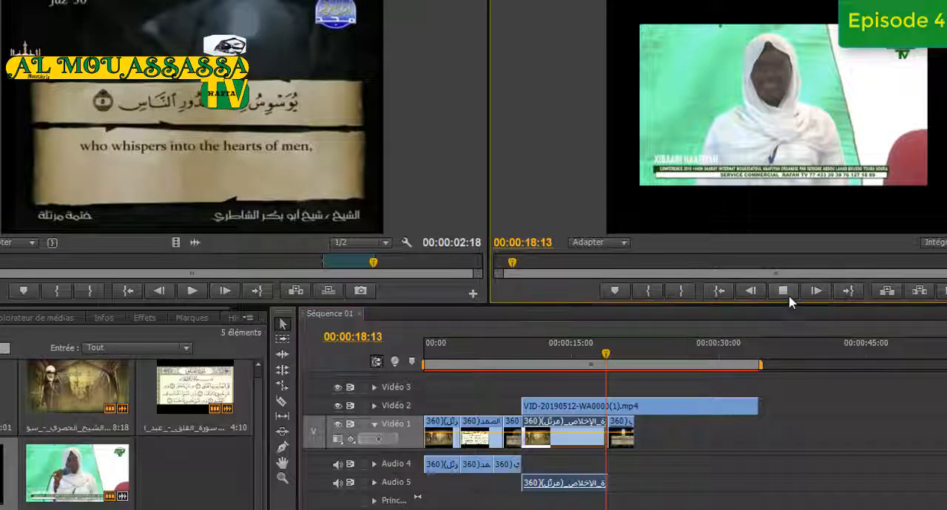
left_click(788, 299)
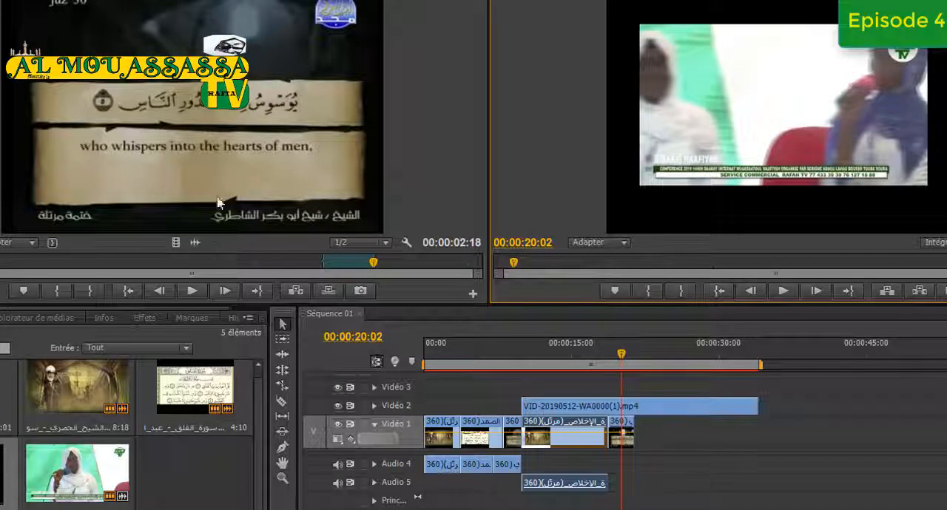
Move the An-Nas excerpt up to Vidéo 3 above the conference clip and play from 00:00:18:13 to about 00:00:19:17
left_click(606, 354)
left_click(625, 444)
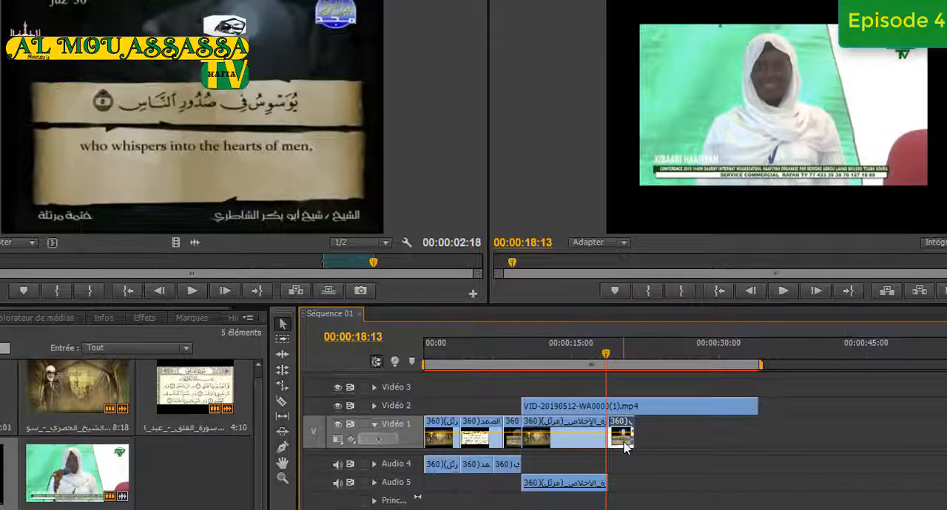
left_click_drag(625, 444, 627, 384)
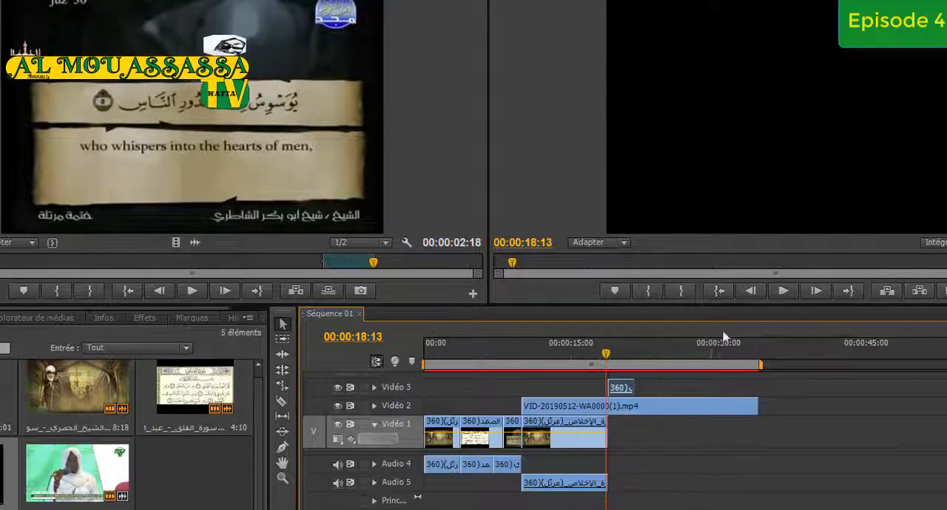
left_click(786, 283)
left_click(786, 291)
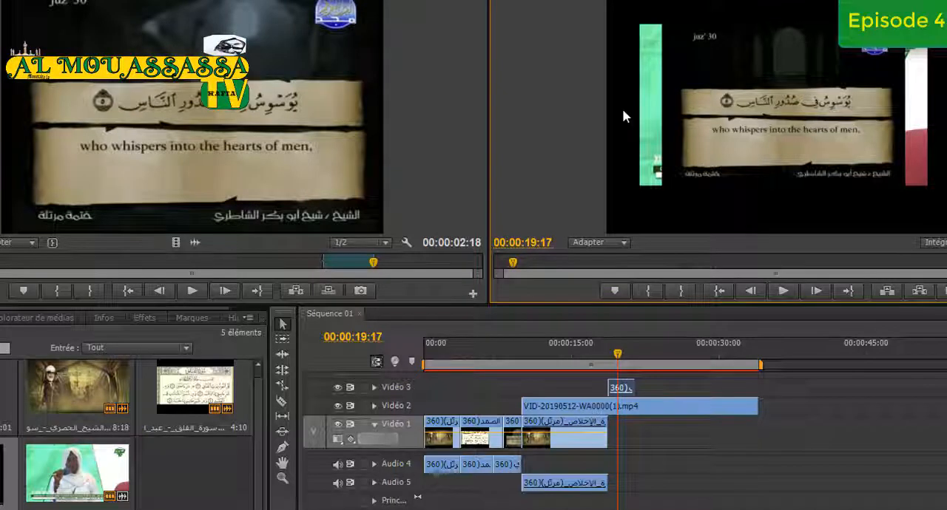
Try 25 % and 100 % zoom in the program monitor, and settle on 75 %
left_click(625, 242)
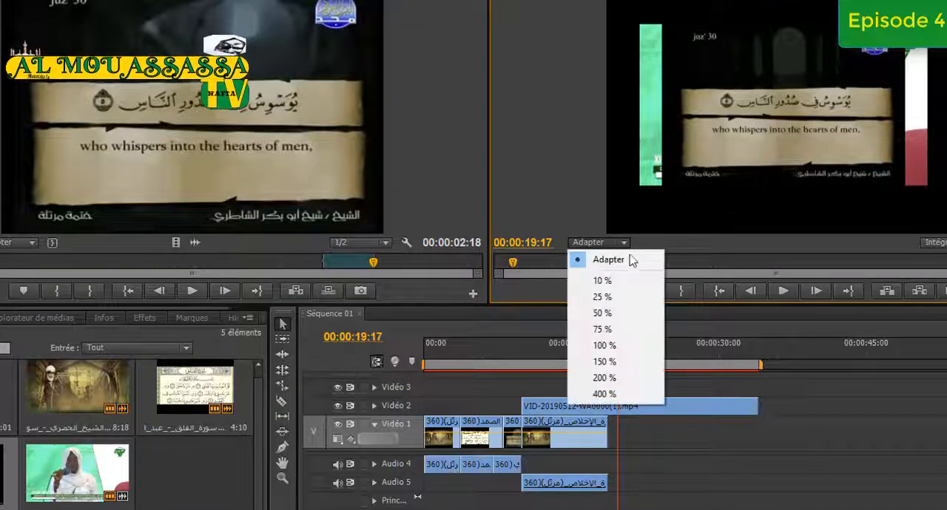
left_click(623, 299)
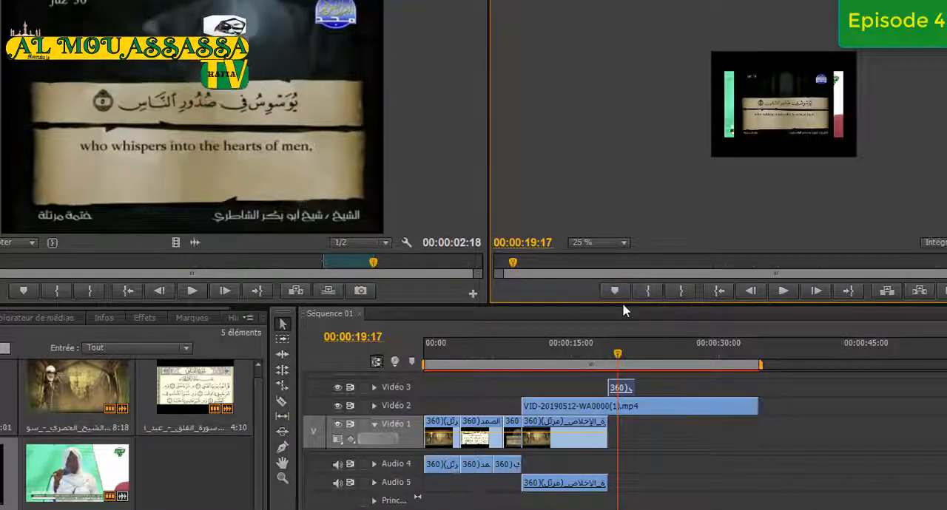
left_click(624, 246)
left_click(626, 329)
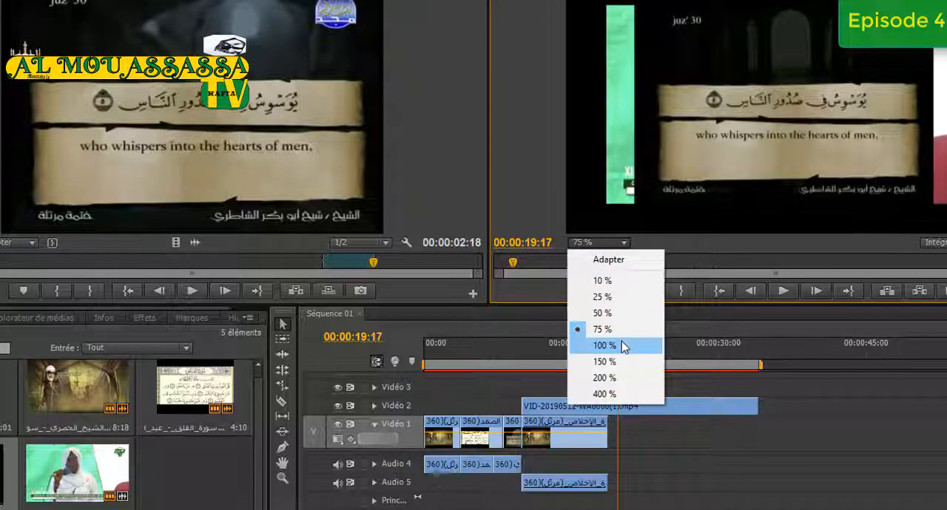
left_click(623, 345)
left_click(624, 243)
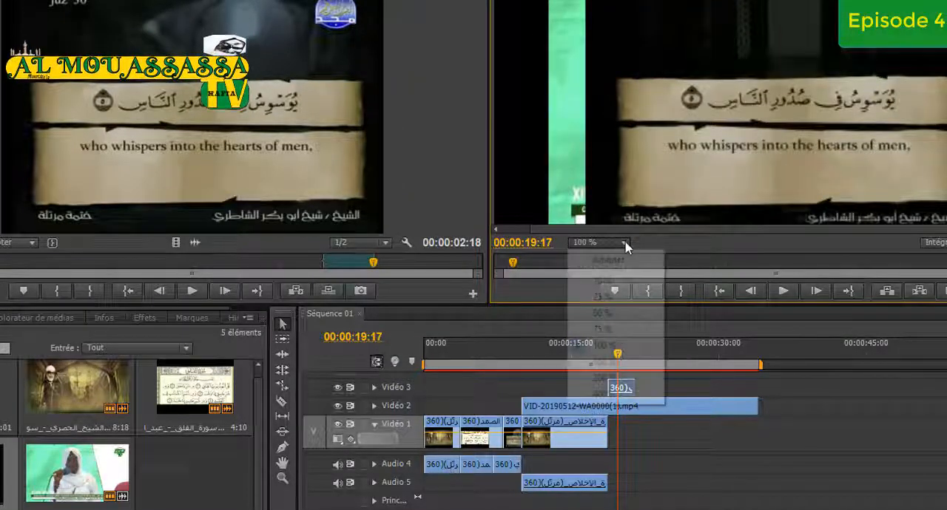
left_click(627, 328)
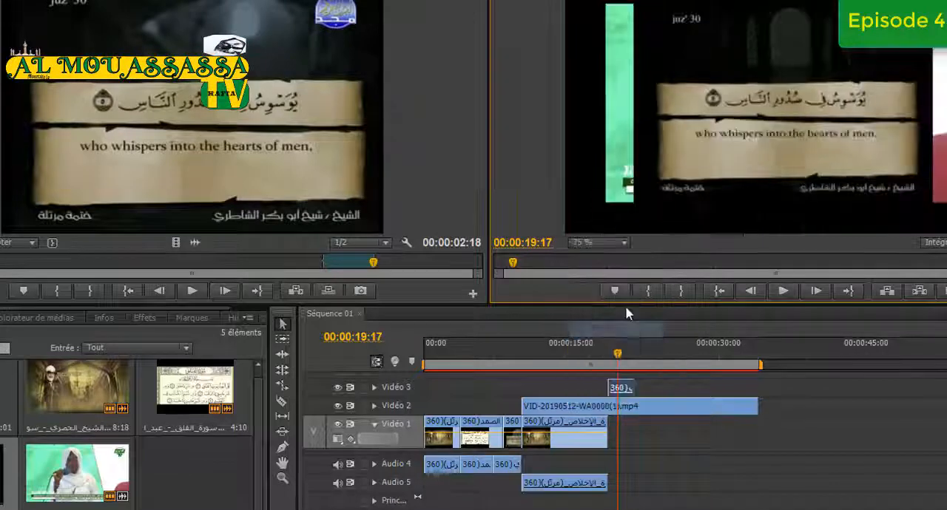
Shrink the An-Nas picture to a small inset in the upper-left corner of the conference video and play the result
left_click(805, 89)
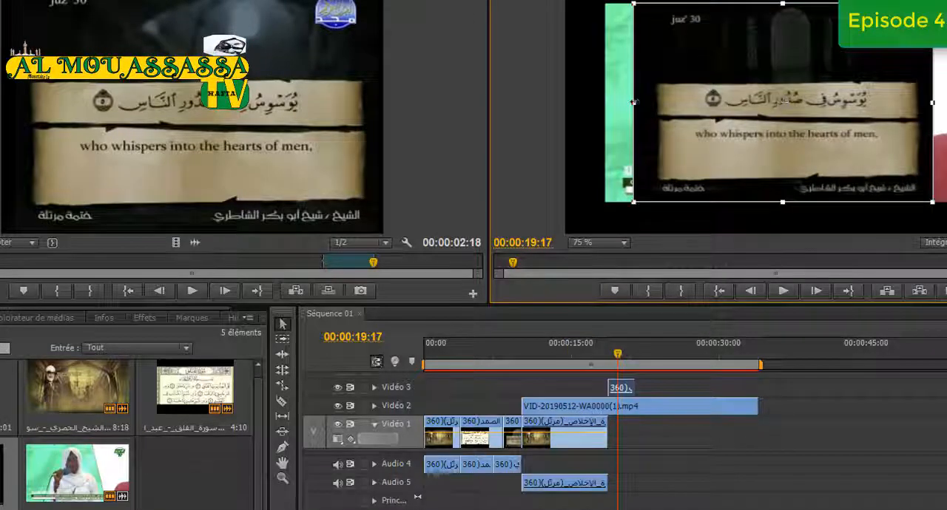
left_click_drag(634, 102, 719, 126)
left_click_drag(786, 125, 677, 73)
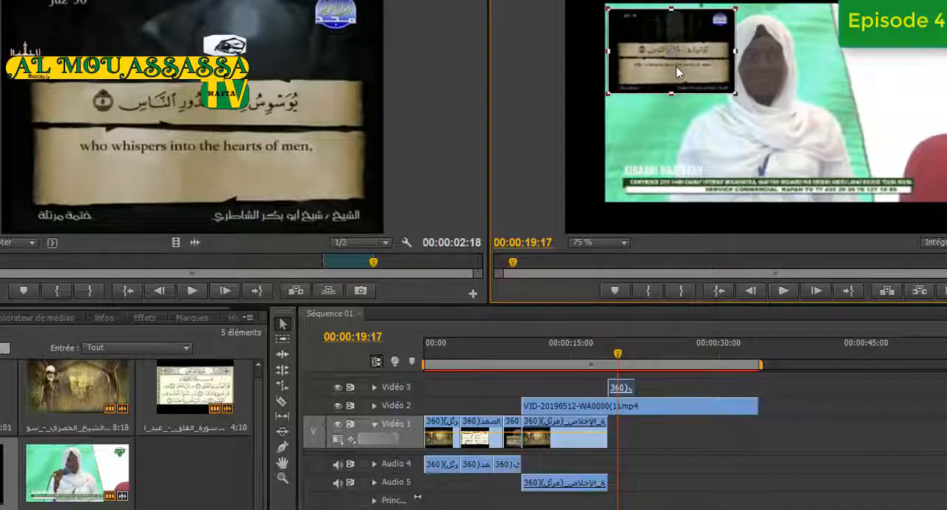
left_click(785, 292)
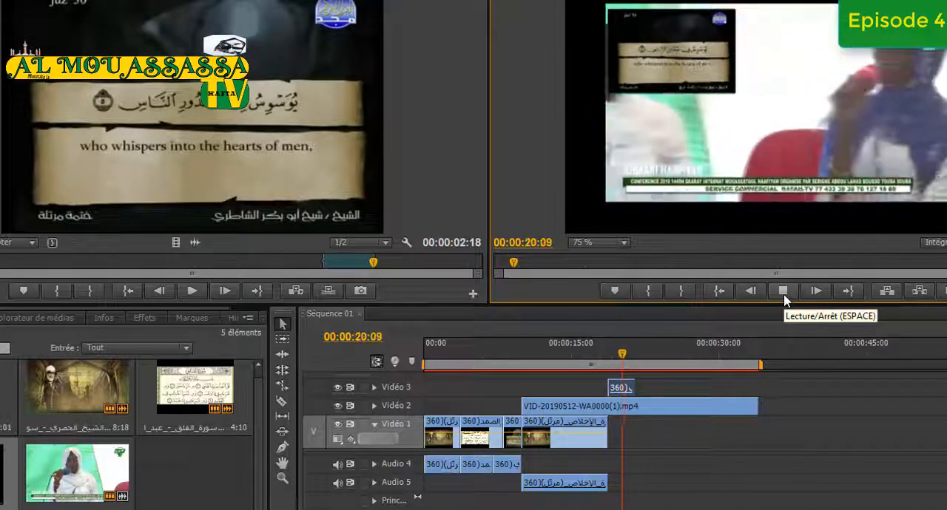
left_click(785, 292)
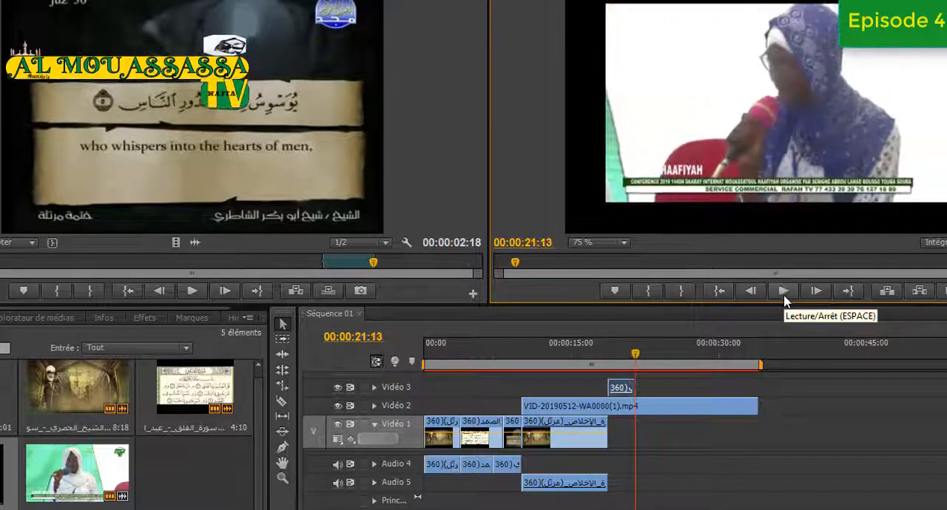
At 00:00:19:16, enlarge the An-Nas inset and reposition it near the middle of the conference picture
left_click_drag(637, 360, 620, 361)
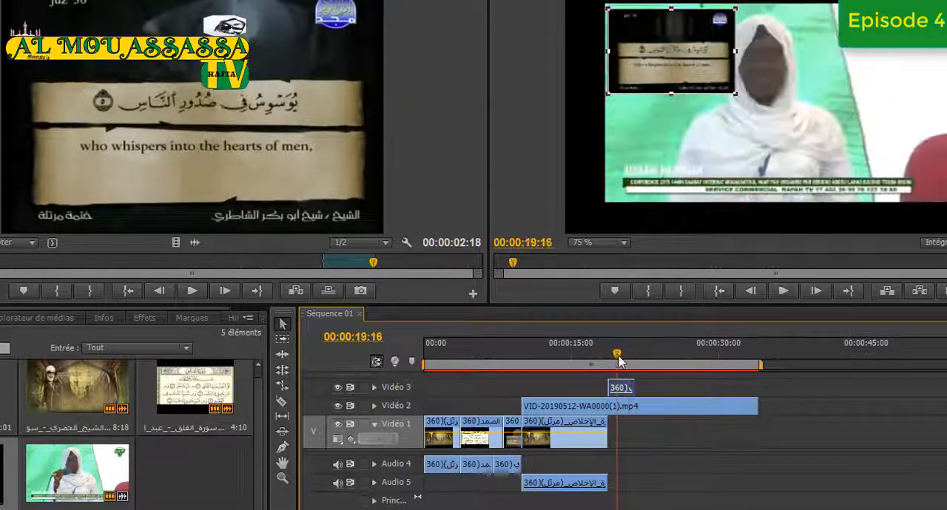
left_click_drag(734, 94, 725, 129)
left_click_drag(693, 87, 776, 124)
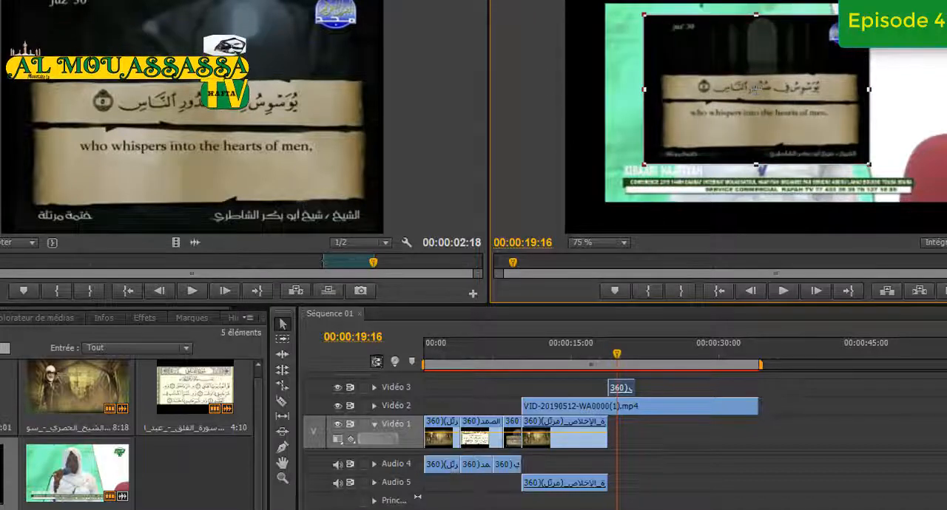
mouse_move(868, 15)
left_mouse_down()
mouse_move(786, 67)
mouse_move(870, 14)
left_mouse_up()
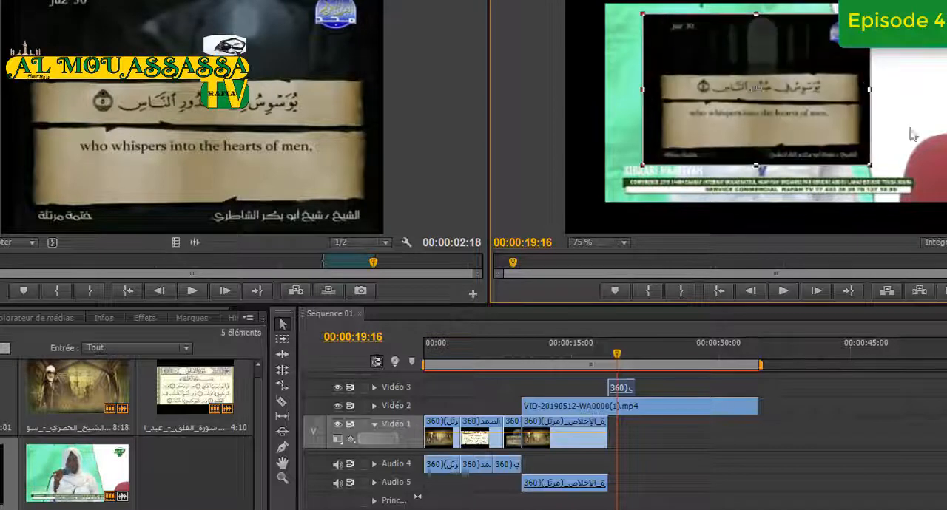